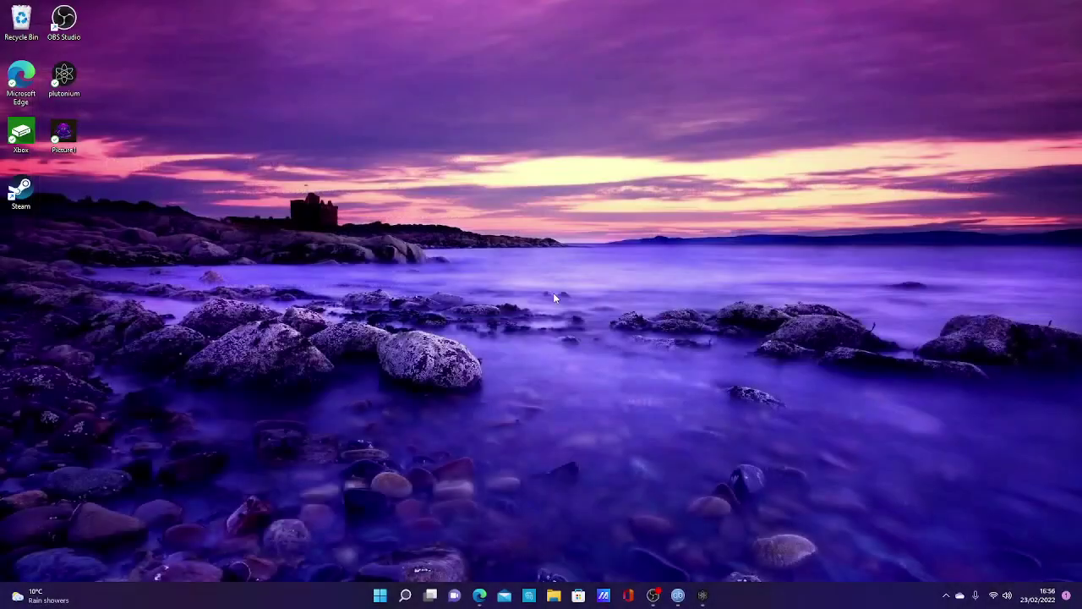
Switch to the Plutonium install guide in Edge and read from the launcher download through the Black Ops 2 base game instructions.
left_click(703, 595)
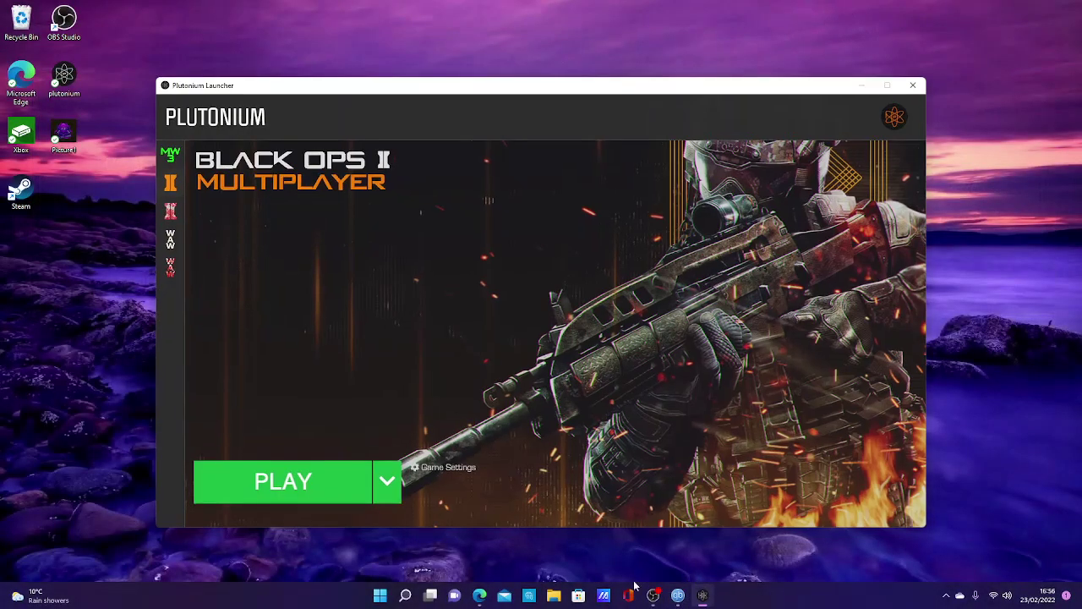
left_click(479, 596)
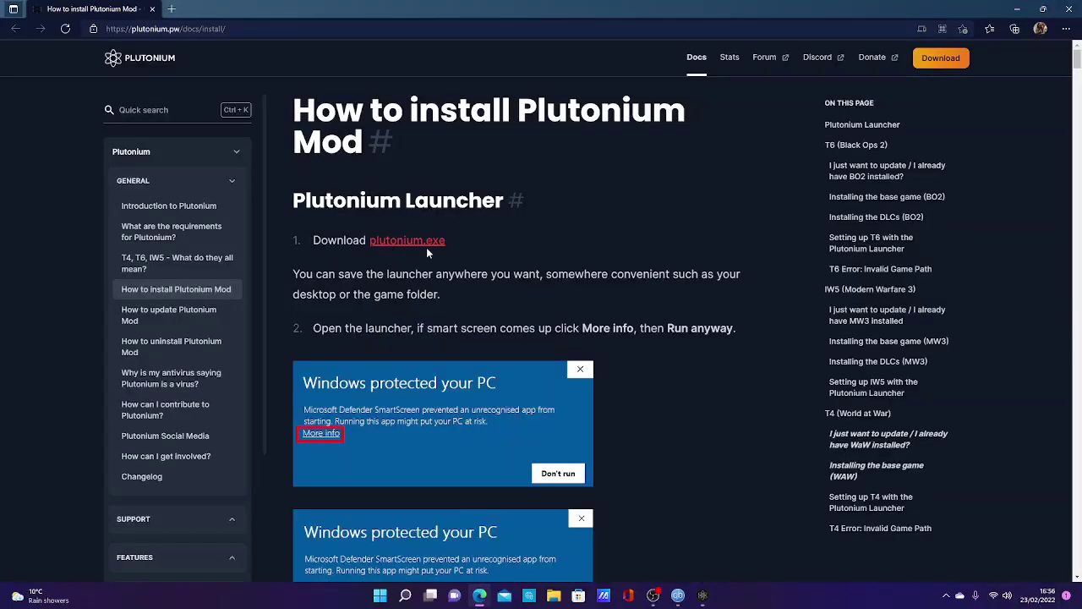
scroll(418, 248, "down", 7)
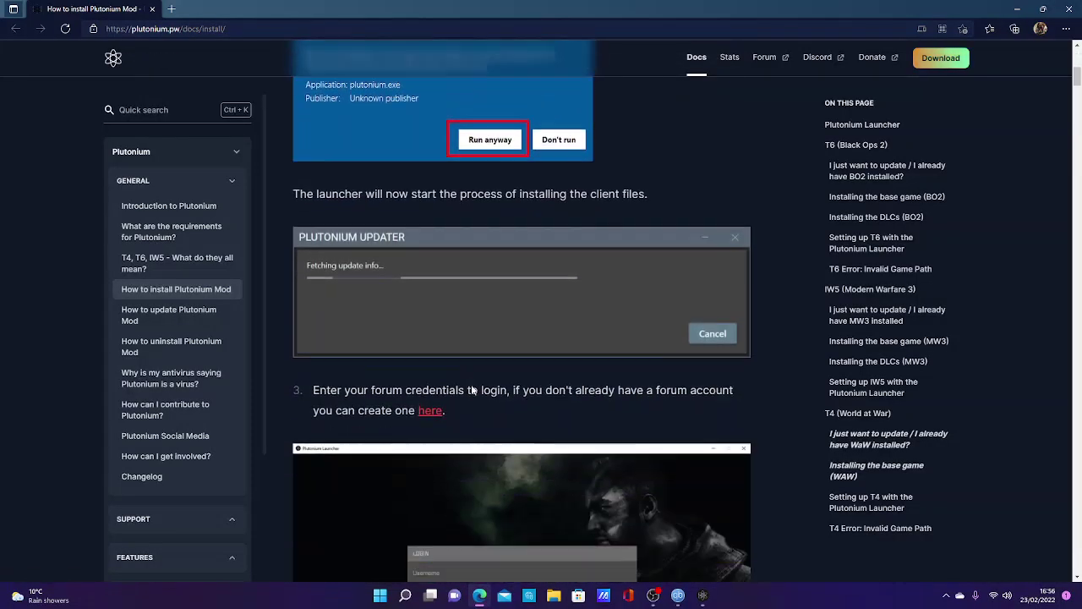
scroll(444, 372, "down", 2)
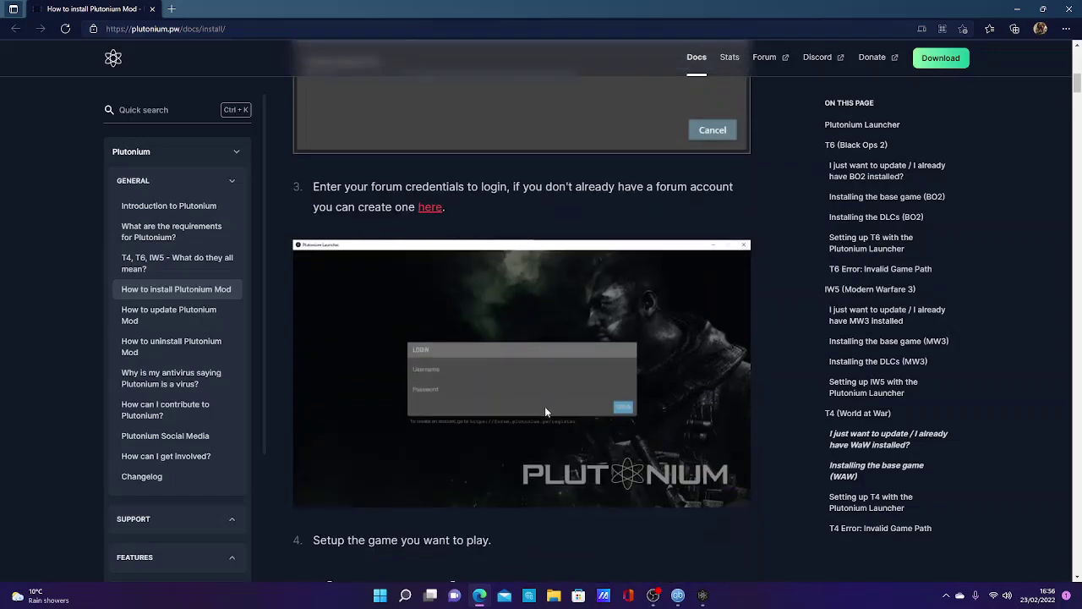
scroll(500, 349, "down", 5)
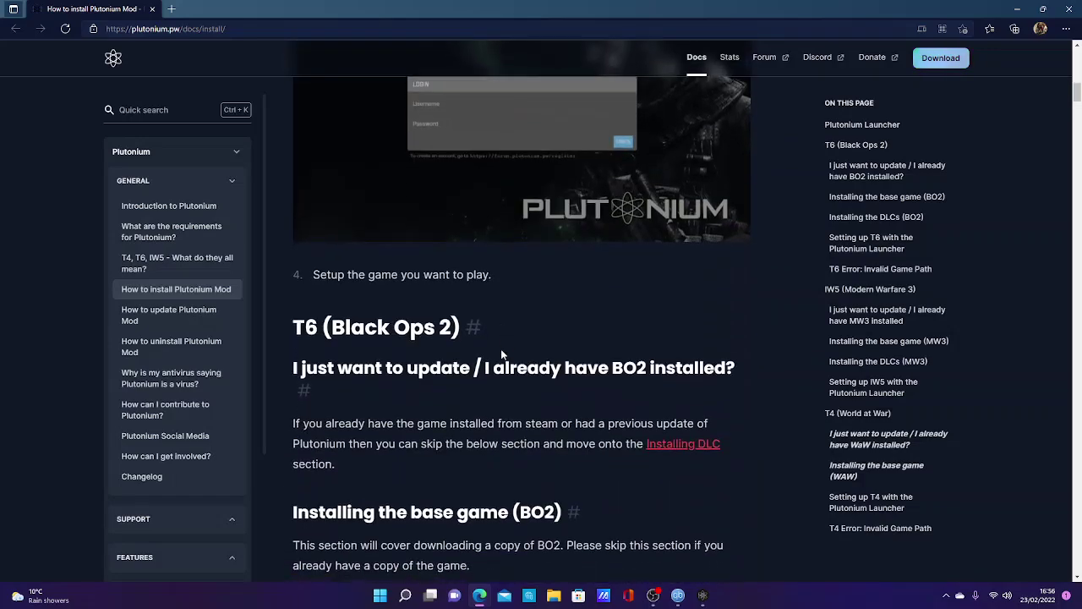
scroll(501, 348, "down", 5)
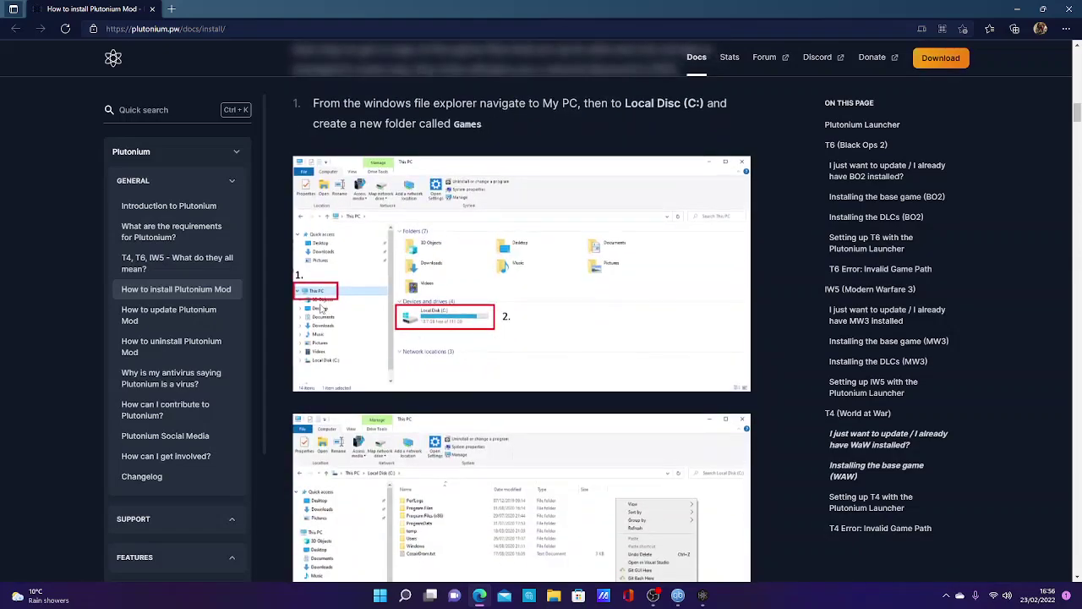
scroll(602, 393, "down", 3)
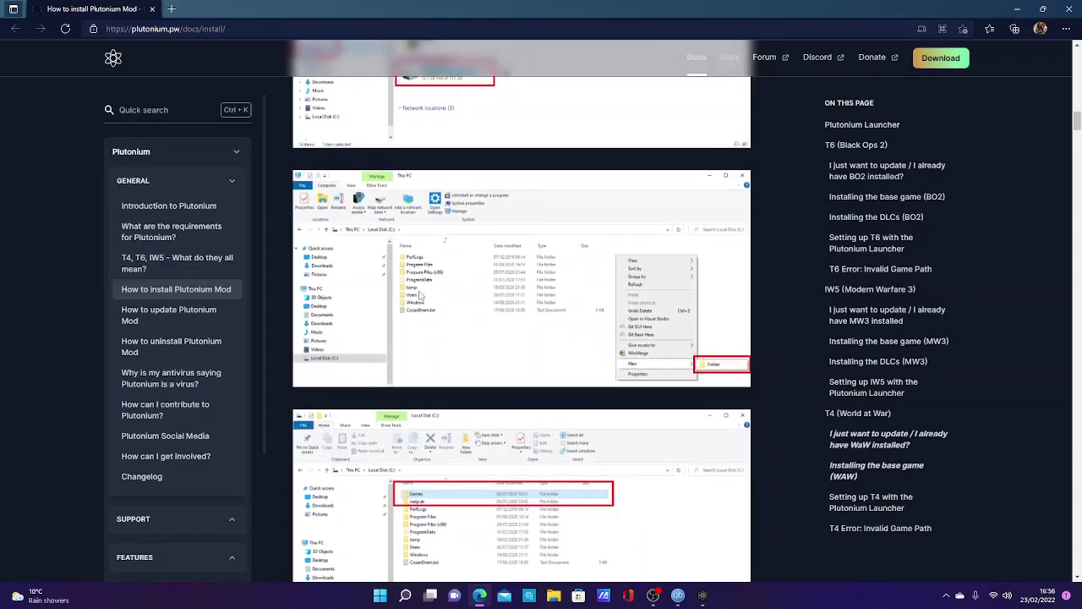
scroll(440, 478, "down", 6)
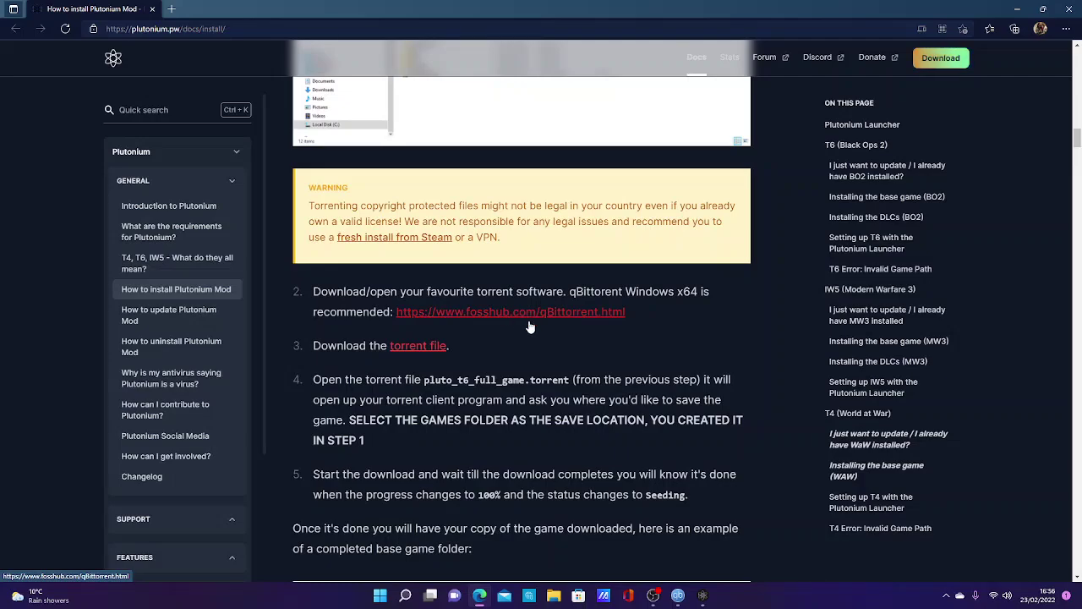
Check the qBittorrent transfer list and read the guide's Black Ops 2 DLC and game folder setup sections.
left_click(676, 601)
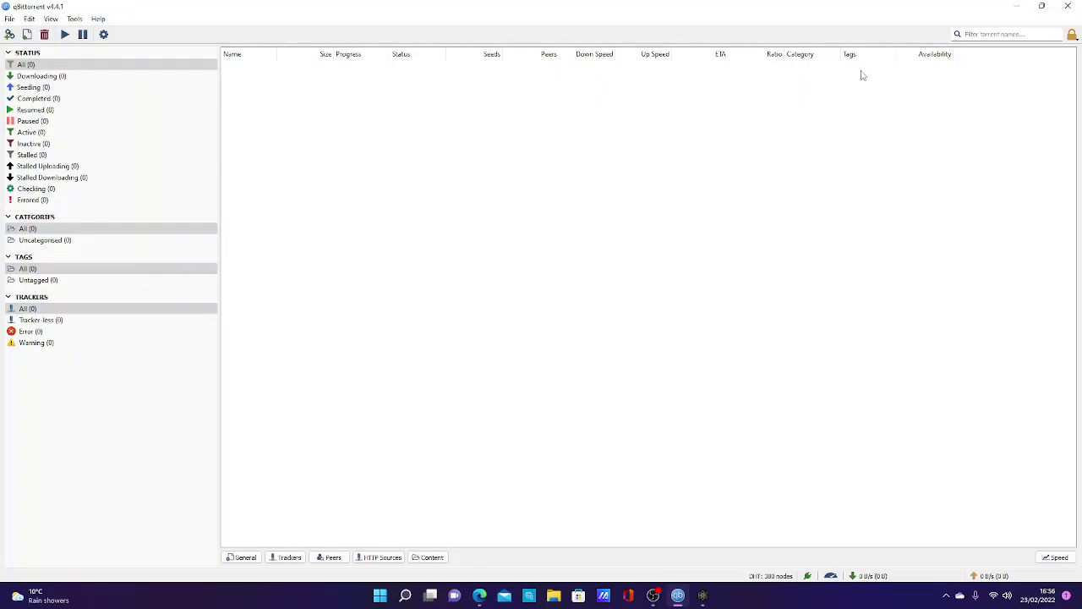
left_click(1023, 7)
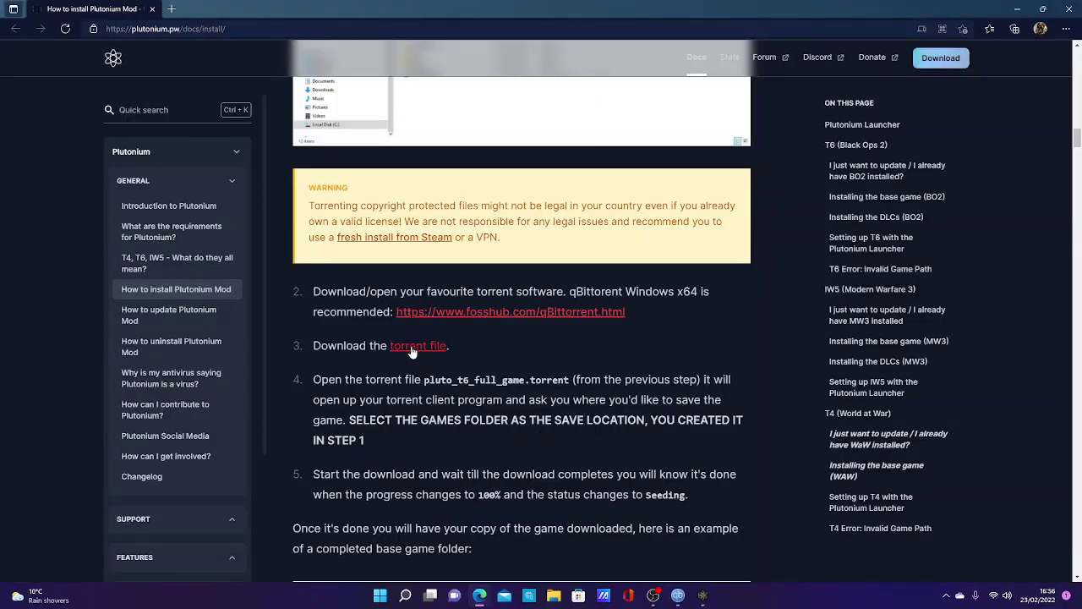
scroll(450, 346, "down", 5)
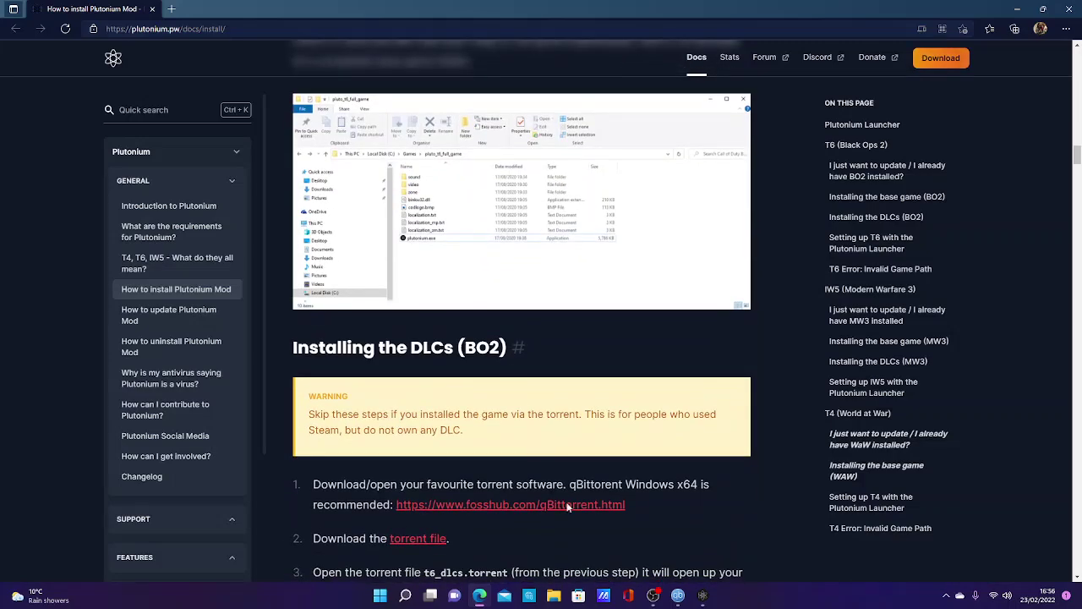
left_click(677, 596)
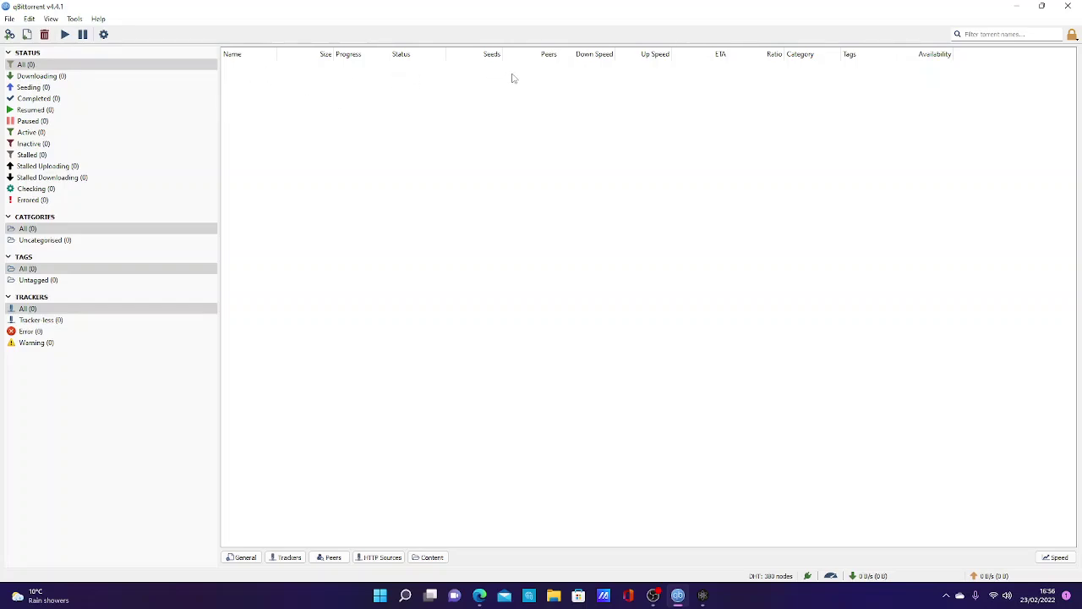
left_click(1016, 6)
scroll(542, 309, "down", 4)
scroll(523, 359, "down", 10)
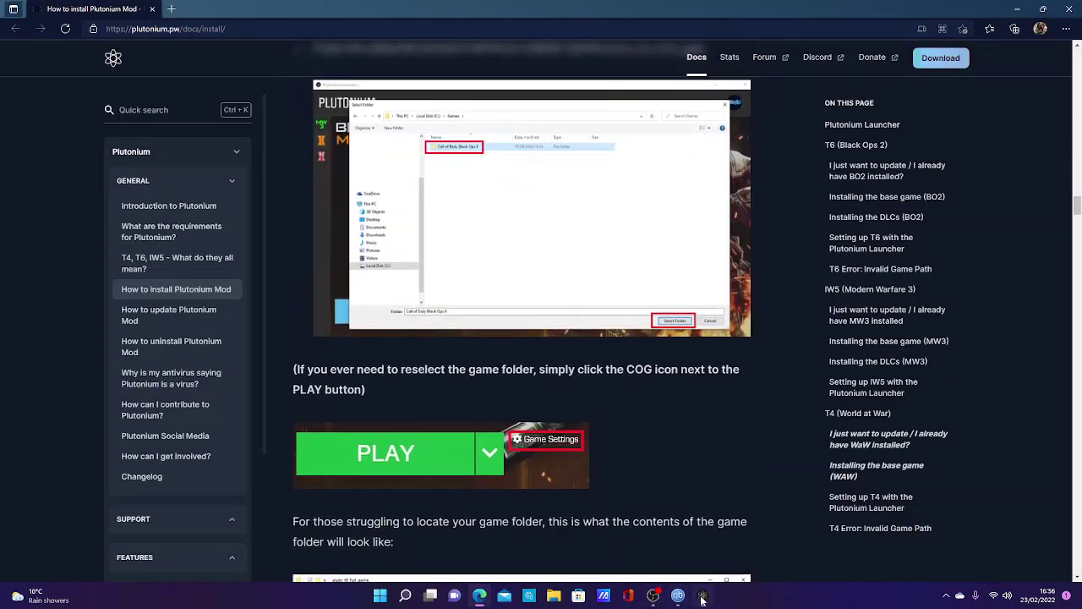
Close qBittorrent and the Edge window with the install guide.
left_click(677, 596)
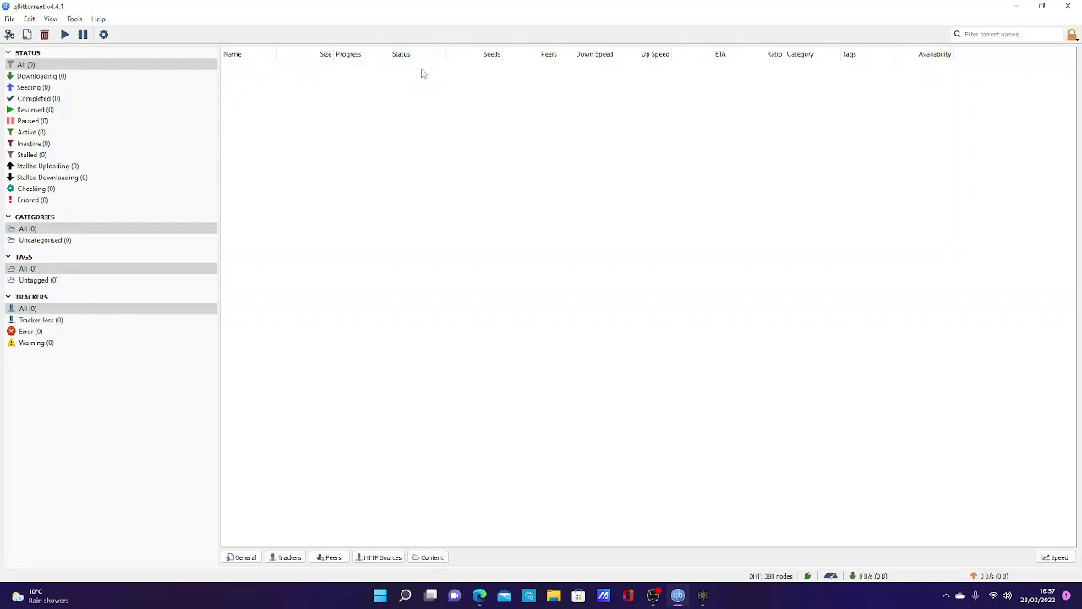
left_click(1067, 6)
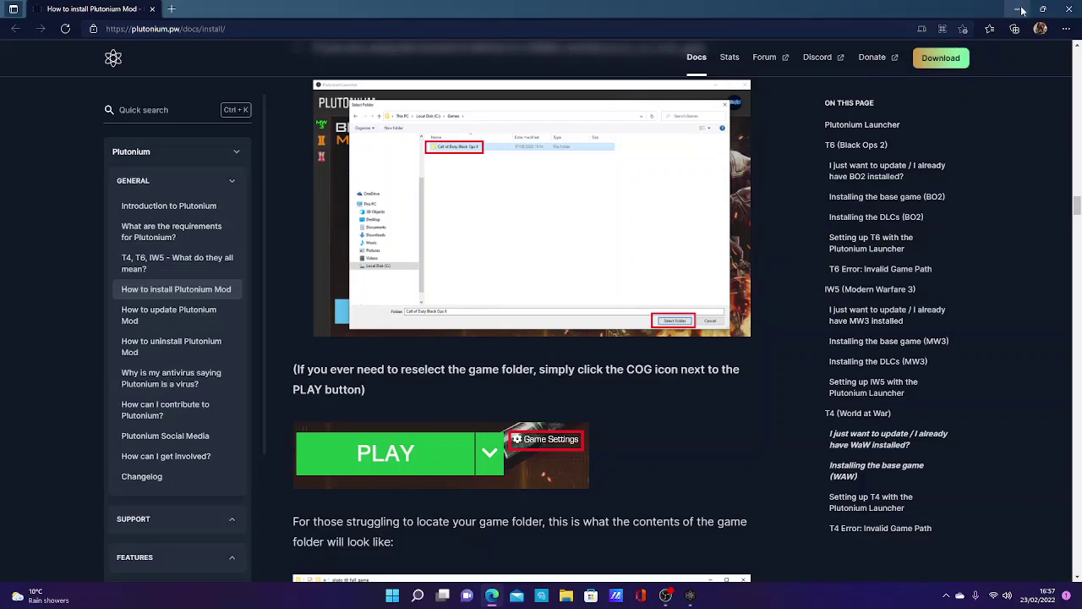
left_click(1071, 10)
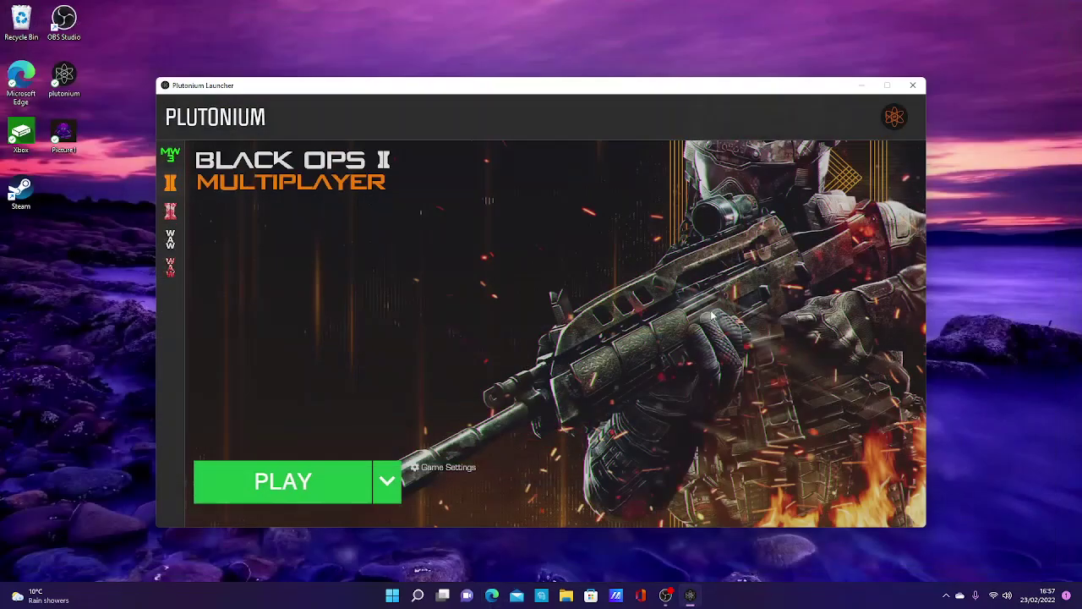
Set the T6 Multiplayer game path to the pluto_t6_full_game folder in C:\games and close the game settings.
mouse_move(169, 282)
left_click(436, 466)
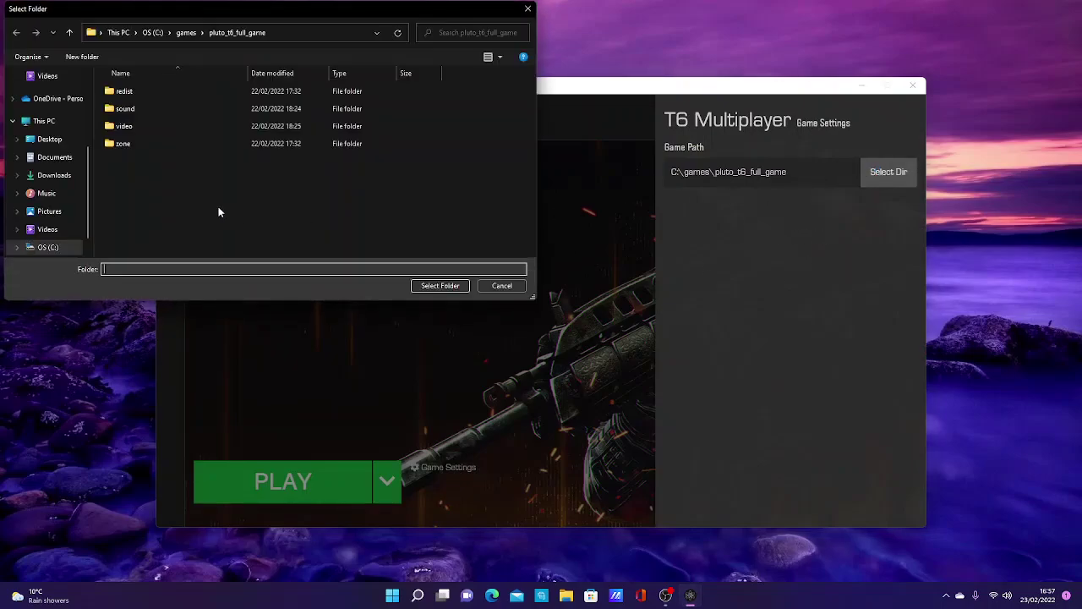
left_click(72, 34)
left_click(144, 91)
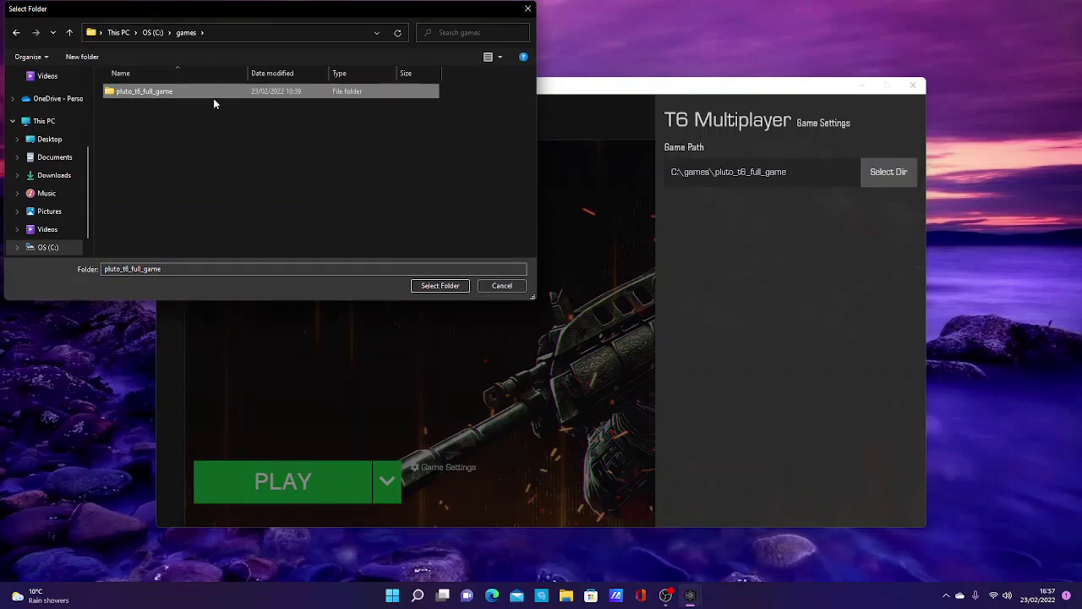
left_click(433, 286)
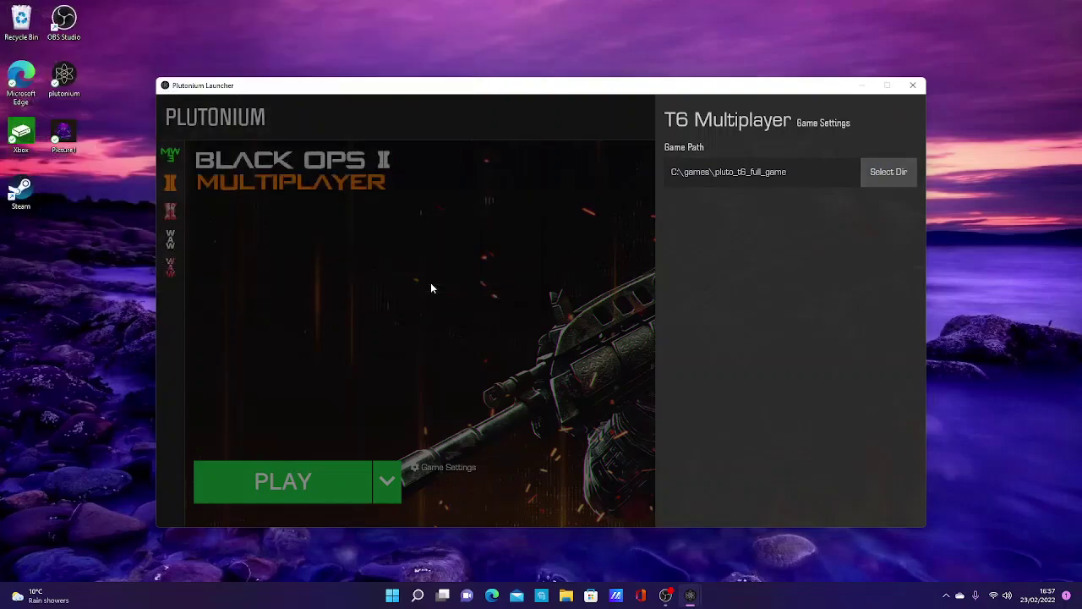
left_click(359, 402)
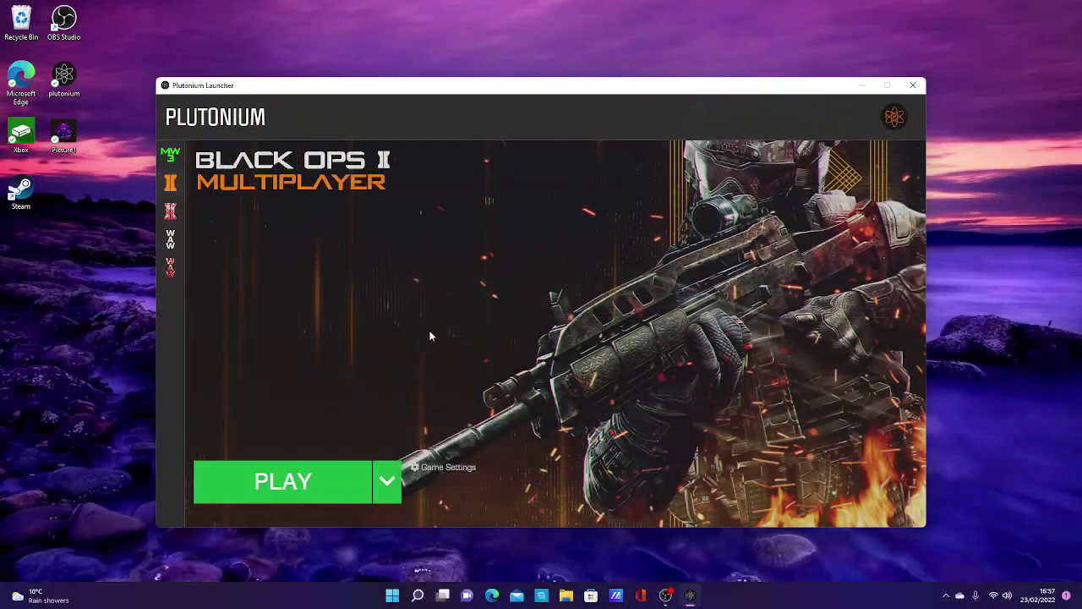
Bring the Plutonium launcher back up from its desktop shortcut and close it.
left_click(862, 85)
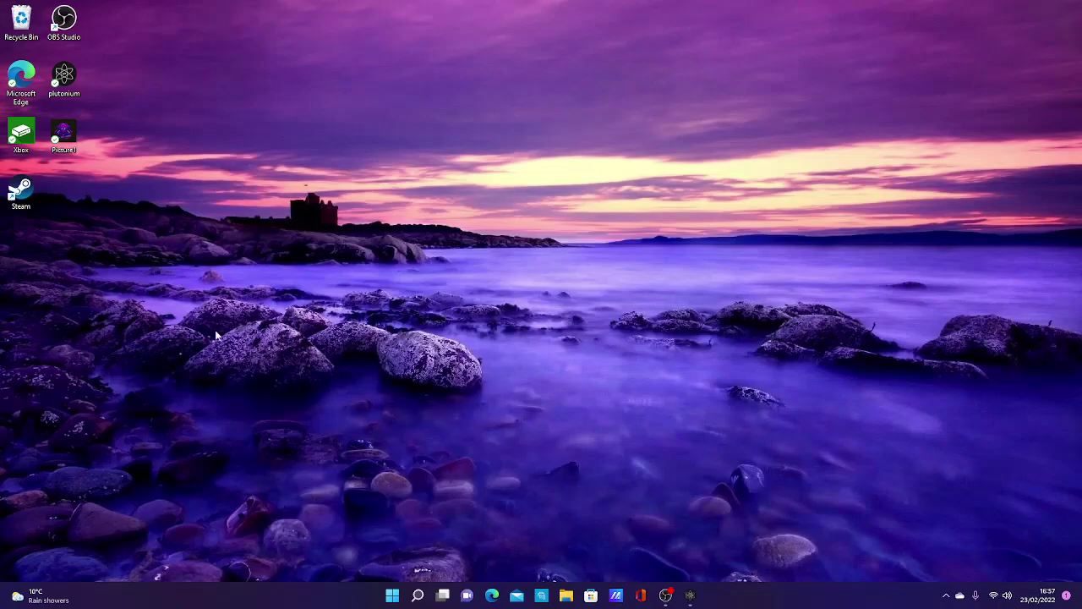
double_click(68, 77)
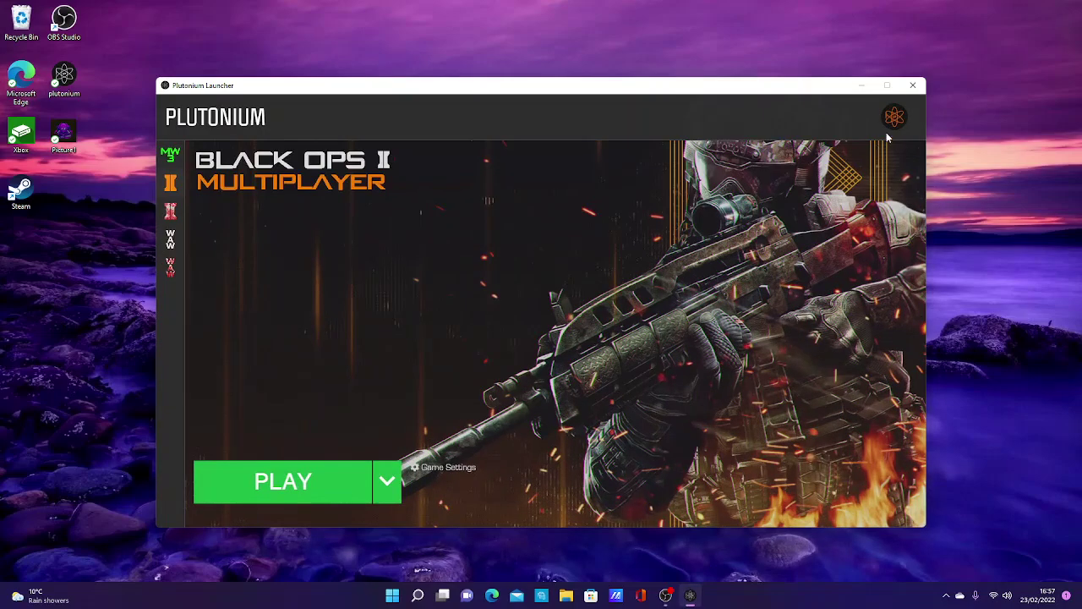
left_click(912, 86)
Open the C:\games\pluto_t6_full_game folder in File Explorer and review its contents.
left_click(579, 595)
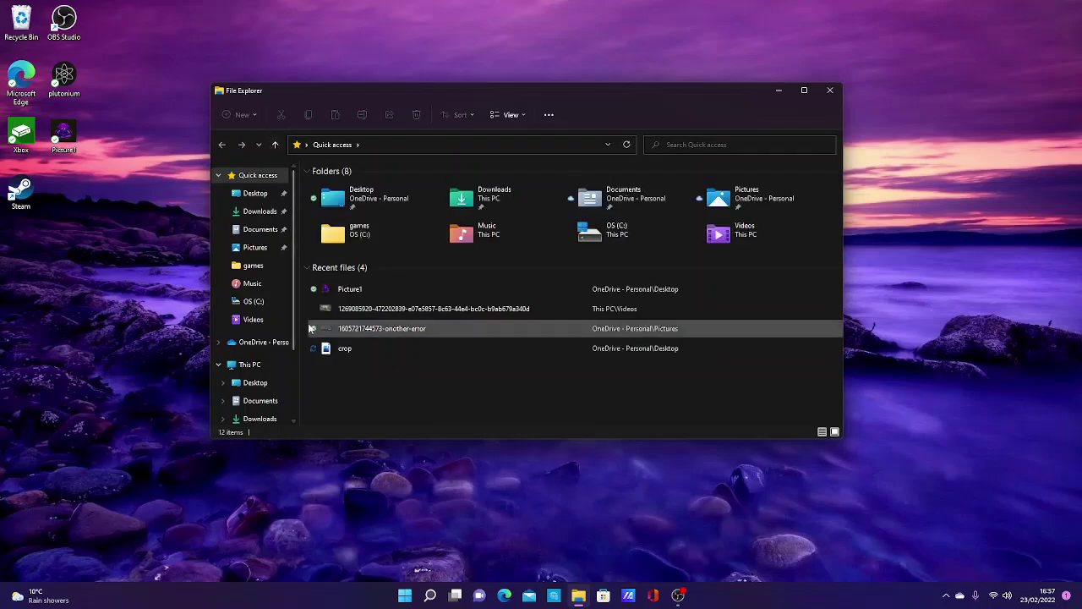
left_click(249, 364)
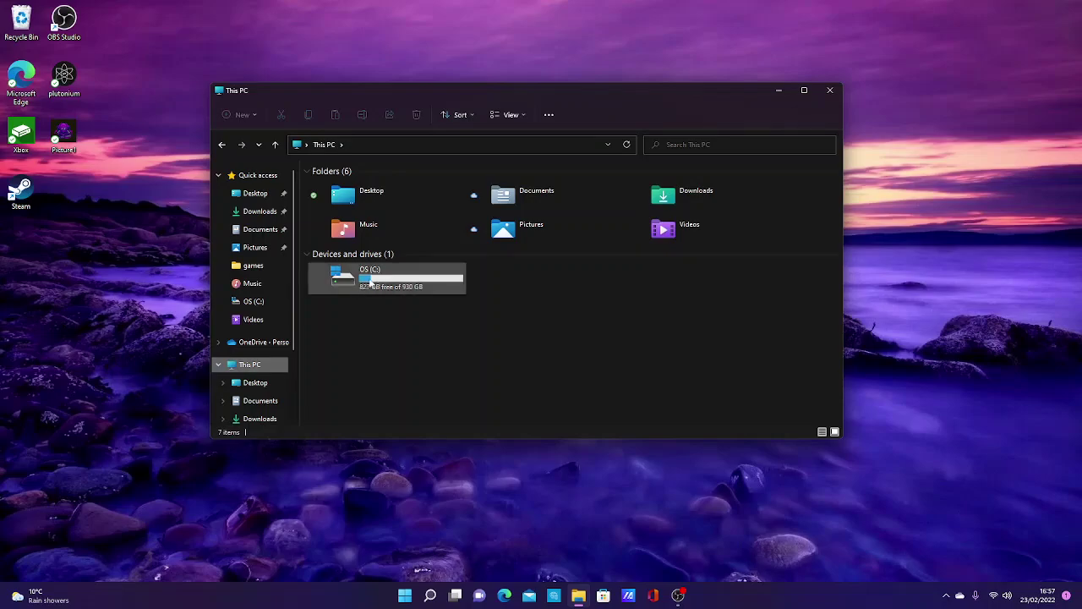
mouse_move(369, 280)
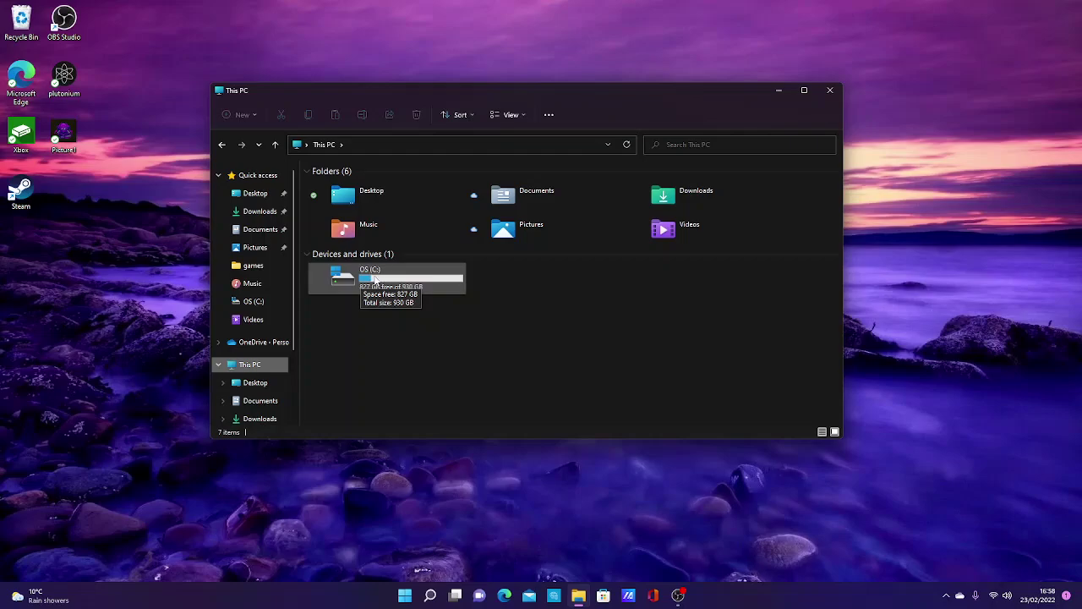
double_click(374, 277)
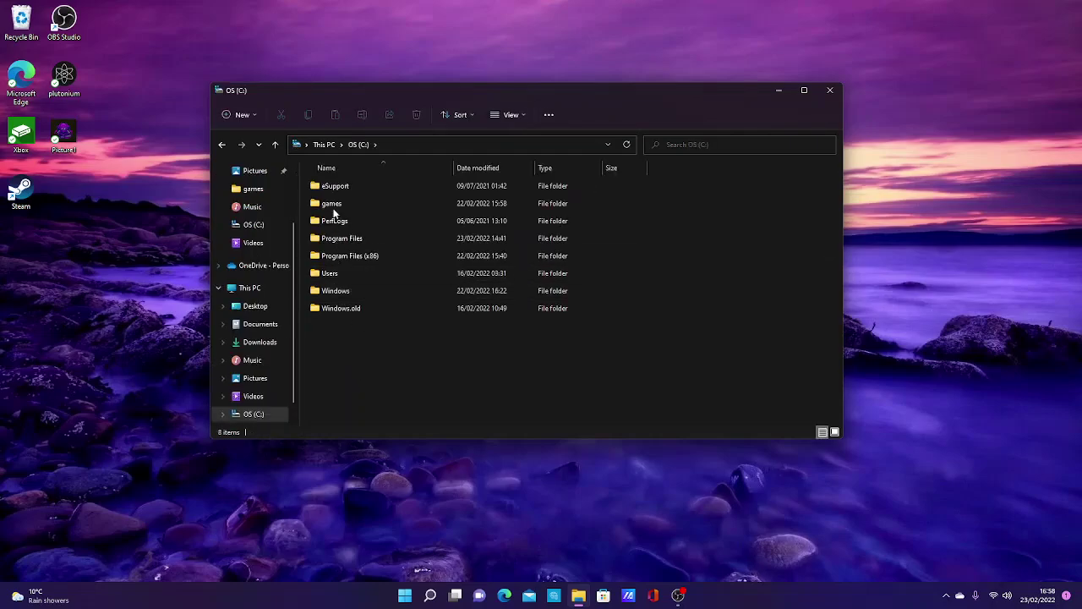
double_click(330, 206)
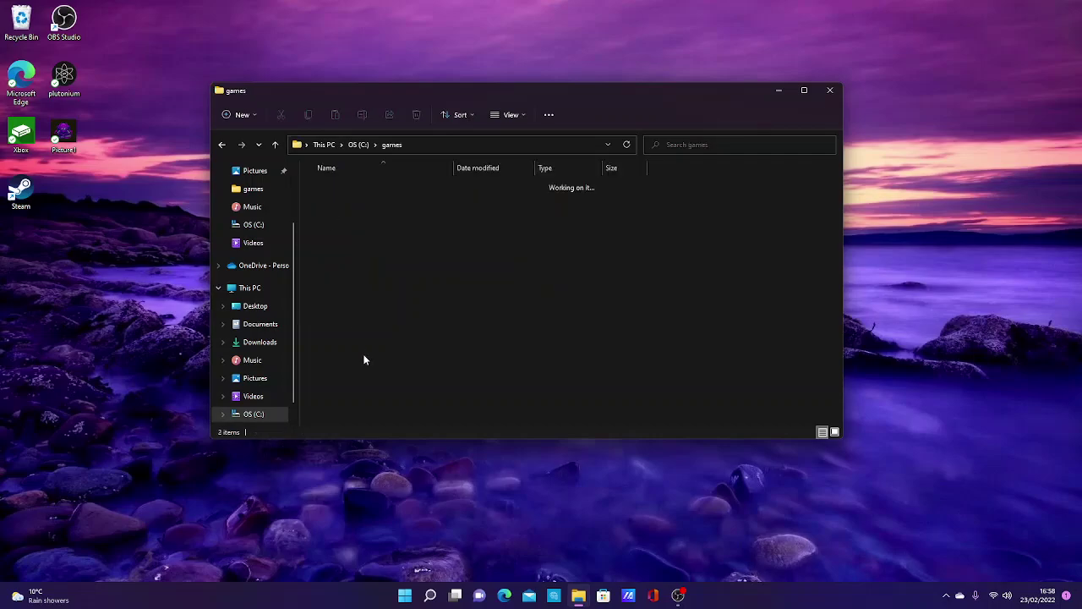
left_click_drag(565, 286, 367, 234)
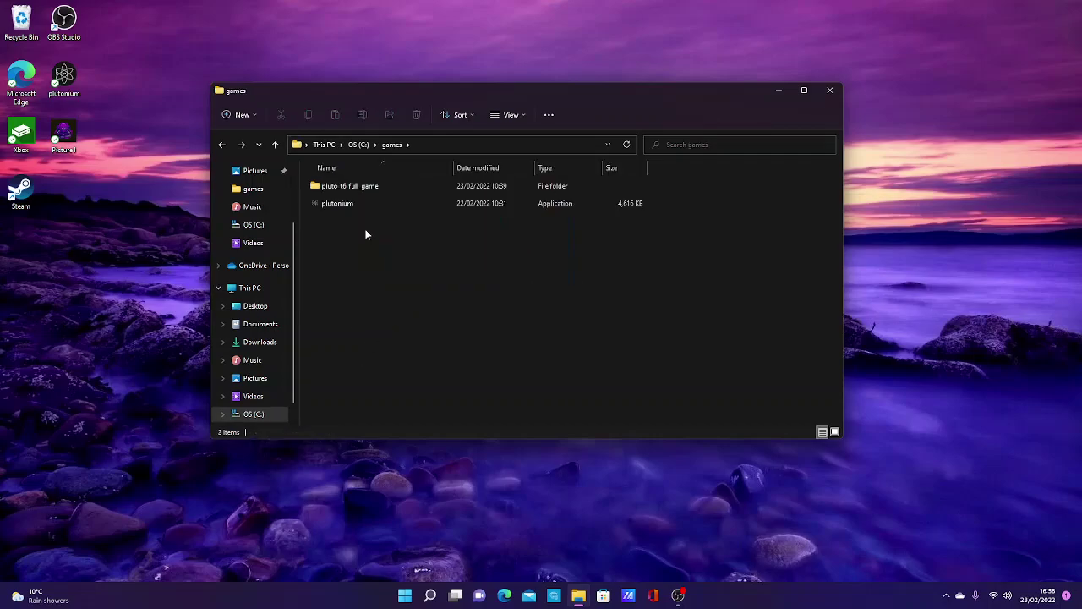
double_click(351, 189)
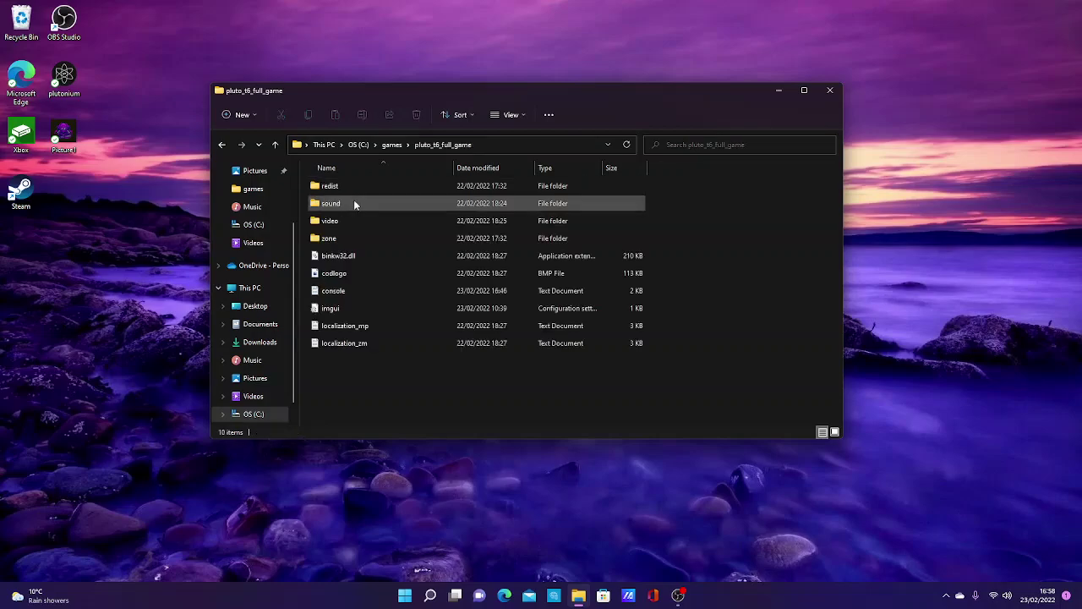
left_click_drag(706, 373, 477, 185)
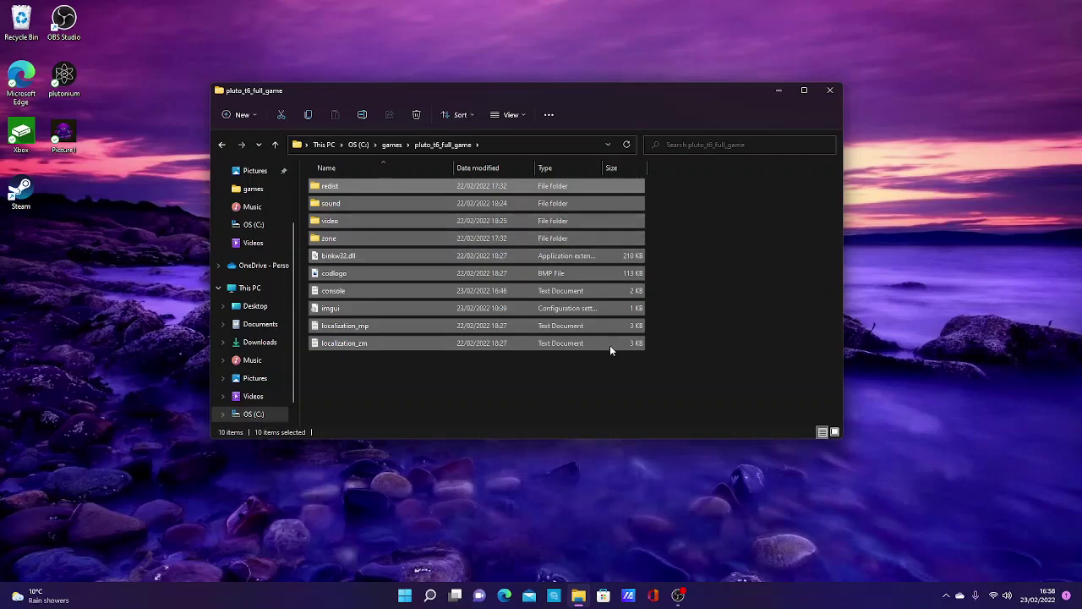
left_click(722, 265)
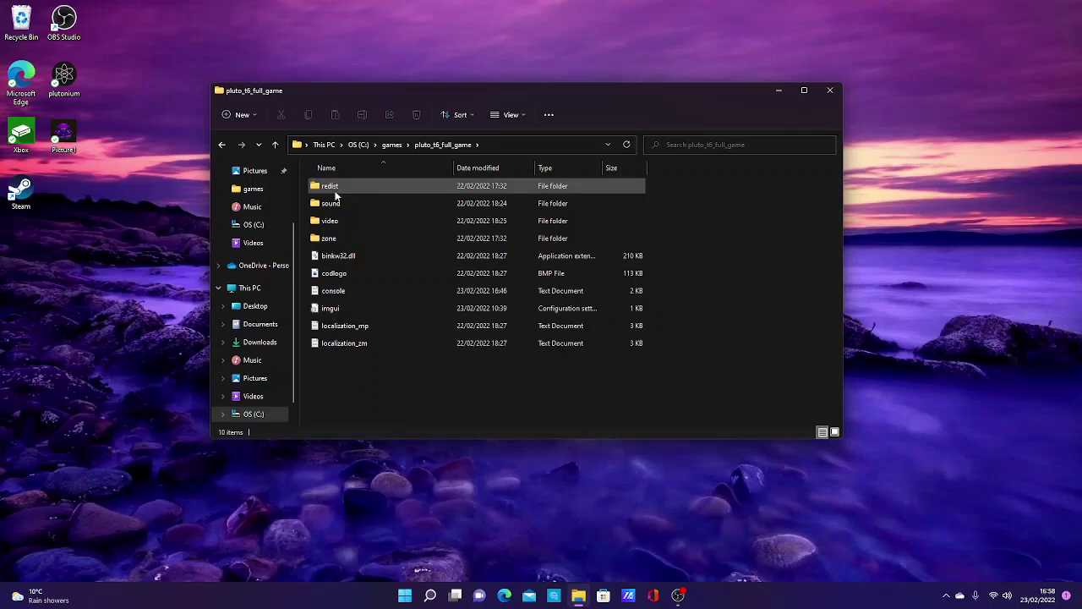
Run DXSETUP from the game's redist\DirectX folder.
double_click(335, 194)
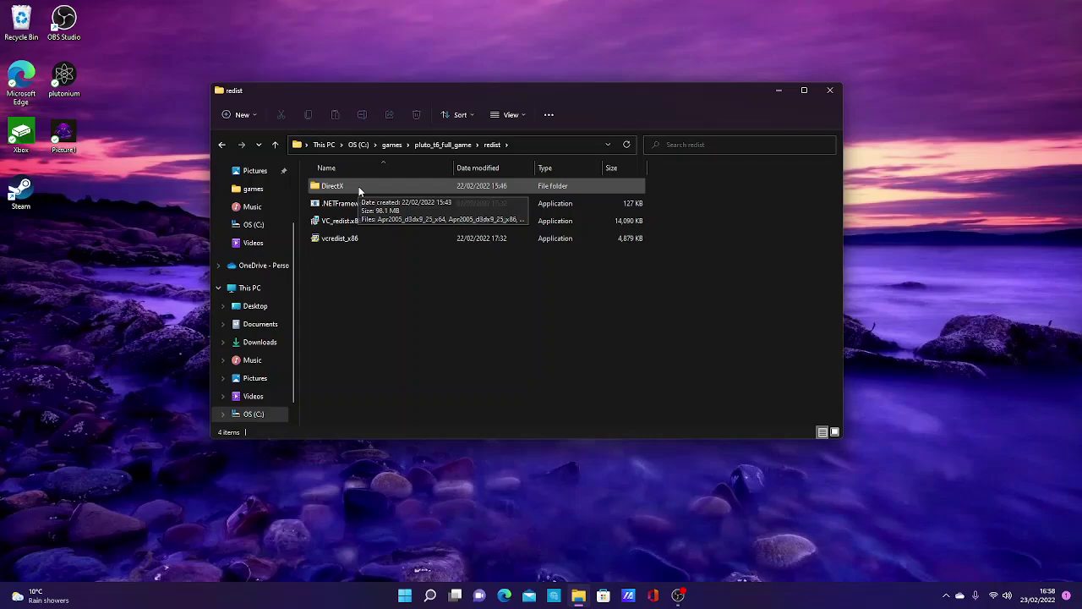
double_click(358, 186)
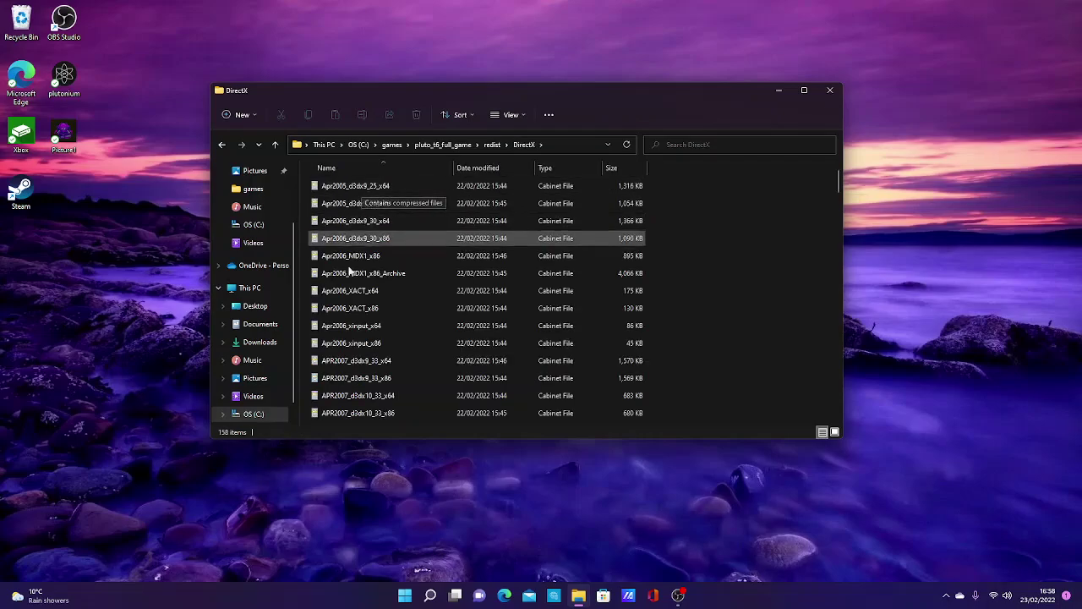
scroll(383, 208, "down", 2)
scroll(383, 209, "down", 13)
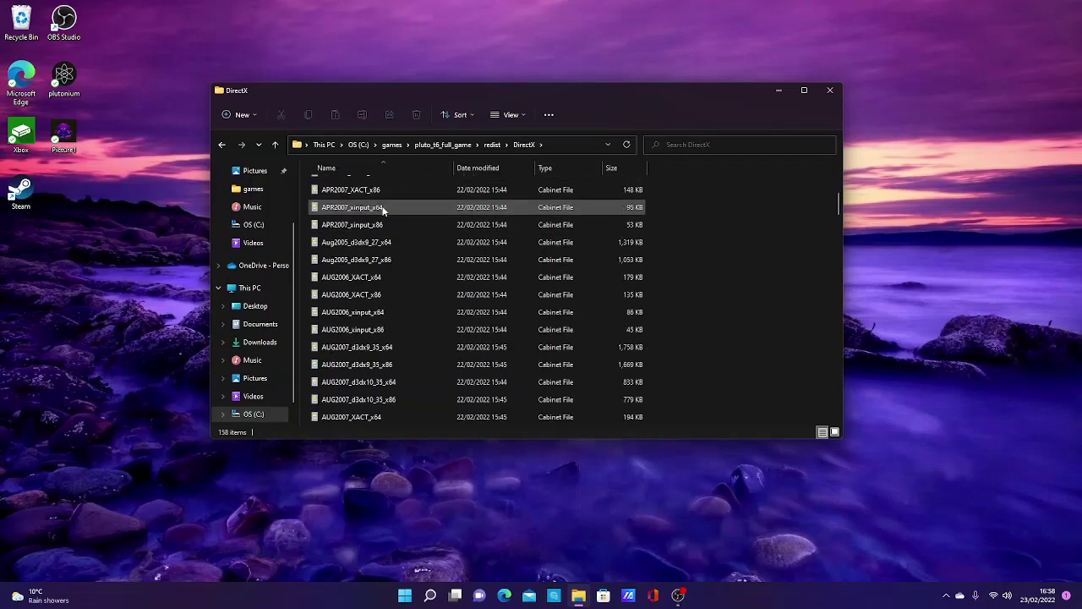
scroll(383, 209, "down", 5)
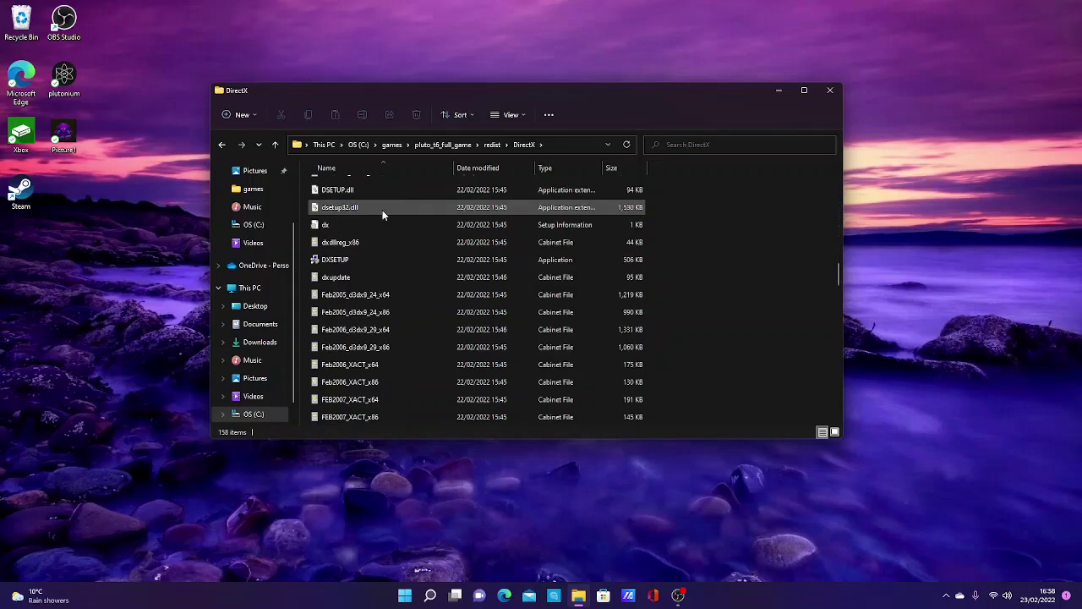
double_click(360, 263)
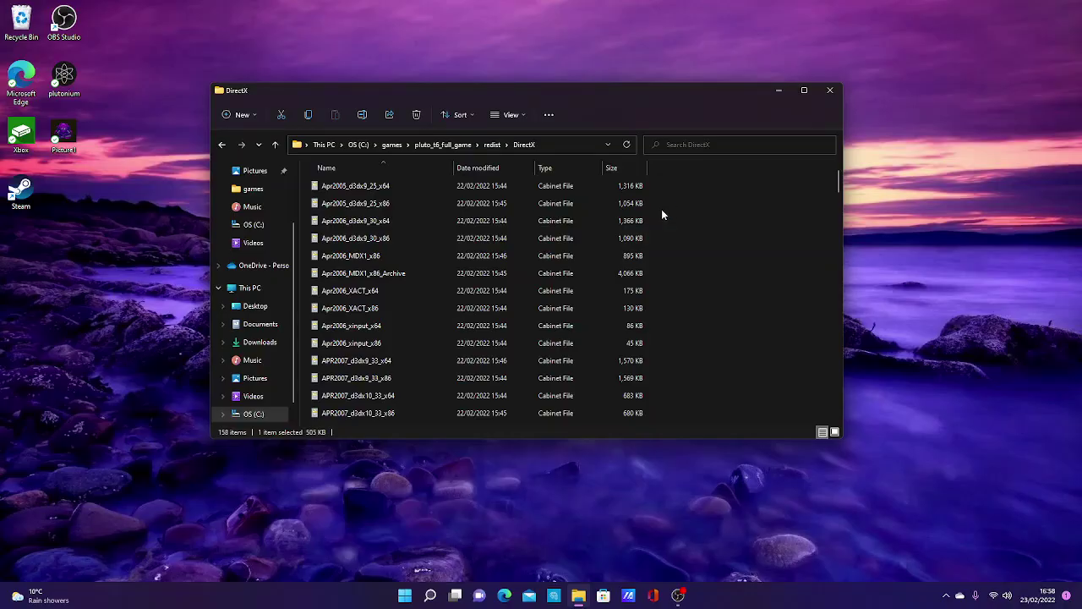
Look through the DirectX folder's cabinet files and close the File Explorer window.
scroll(411, 309, "down", 1)
scroll(411, 327, "down", 7)
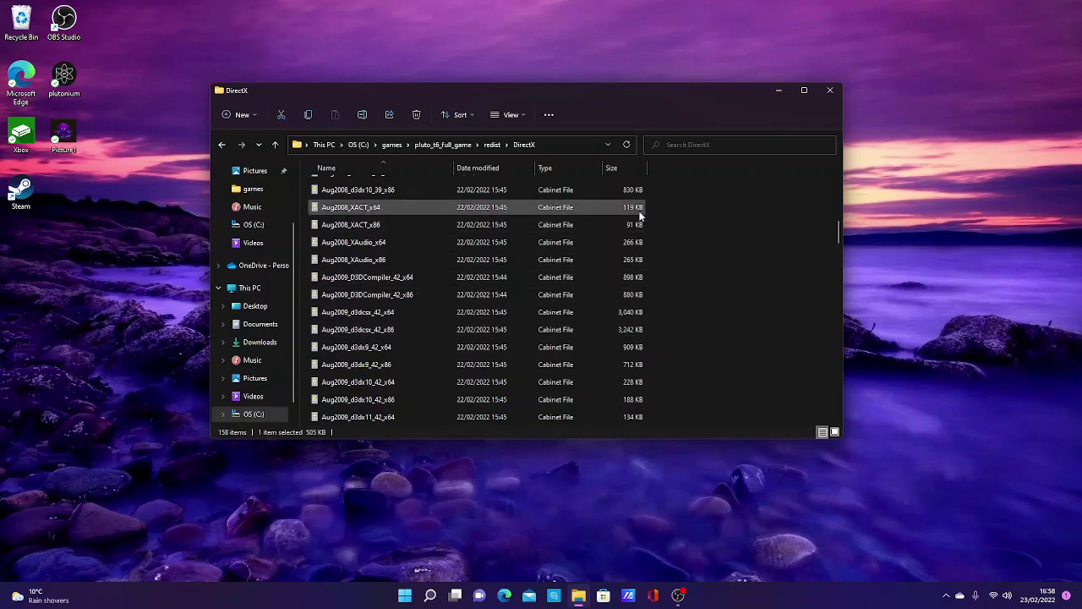
left_click(830, 92)
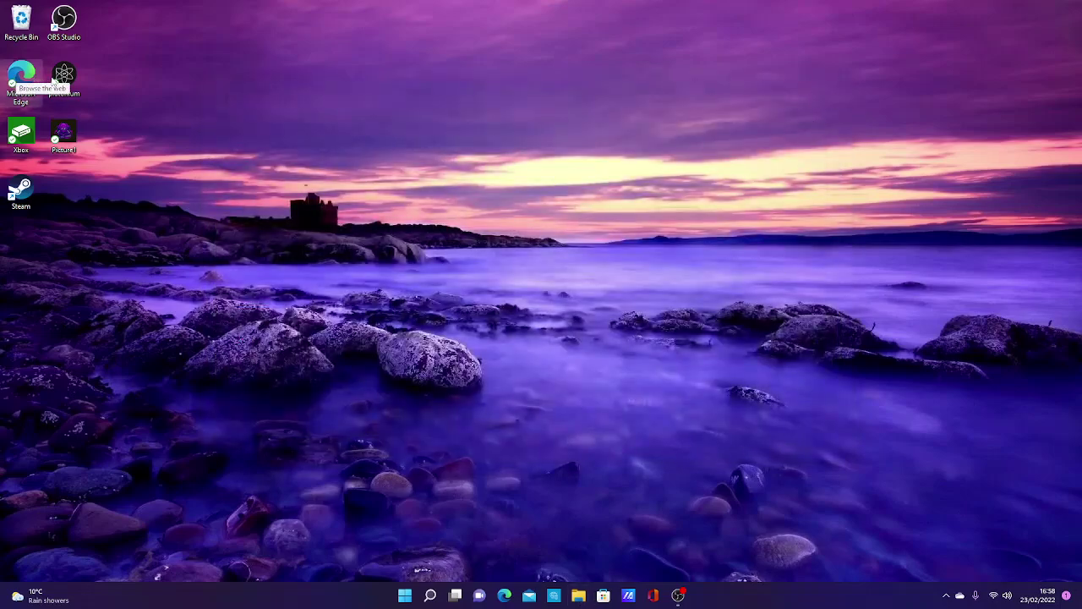
Launch Plutonium from the desktop and open the game settings for T6 Multiplayer.
double_click(65, 75)
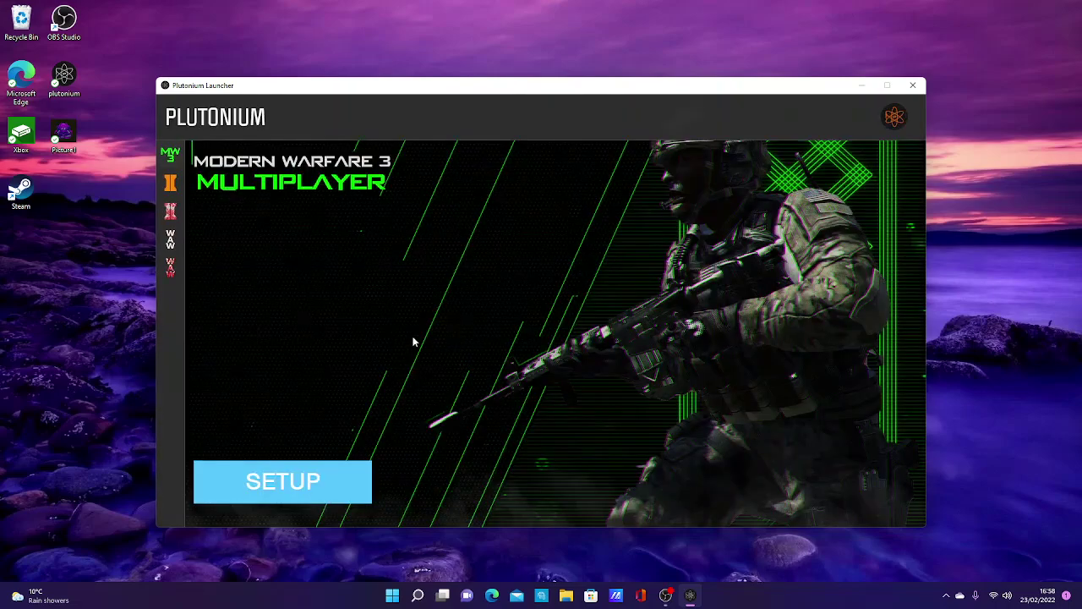
mouse_move(181, 189)
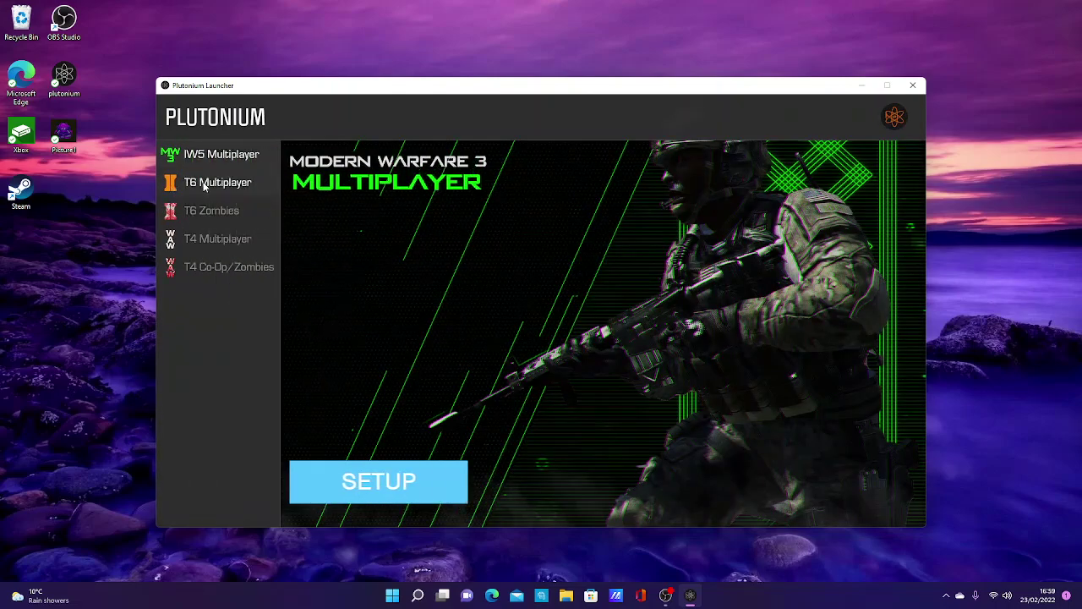
left_click(203, 183)
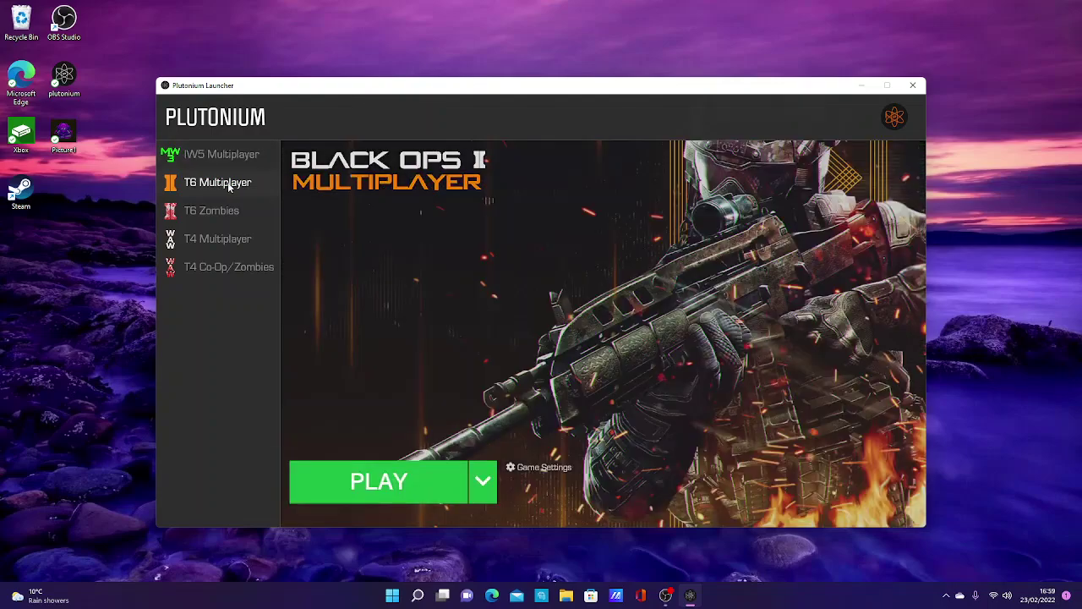
mouse_move(186, 196)
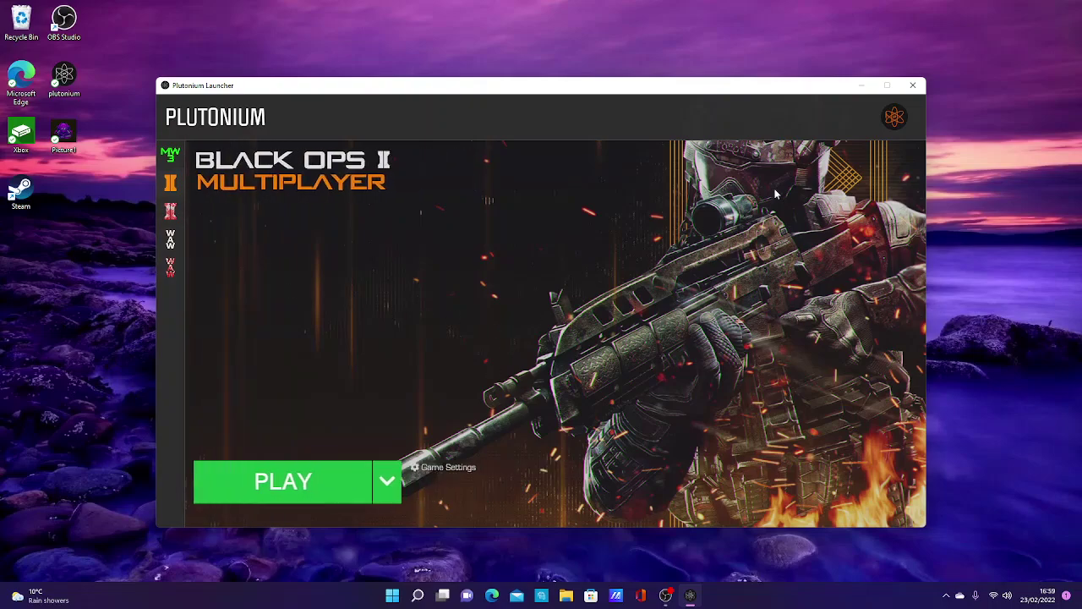
left_click(441, 470)
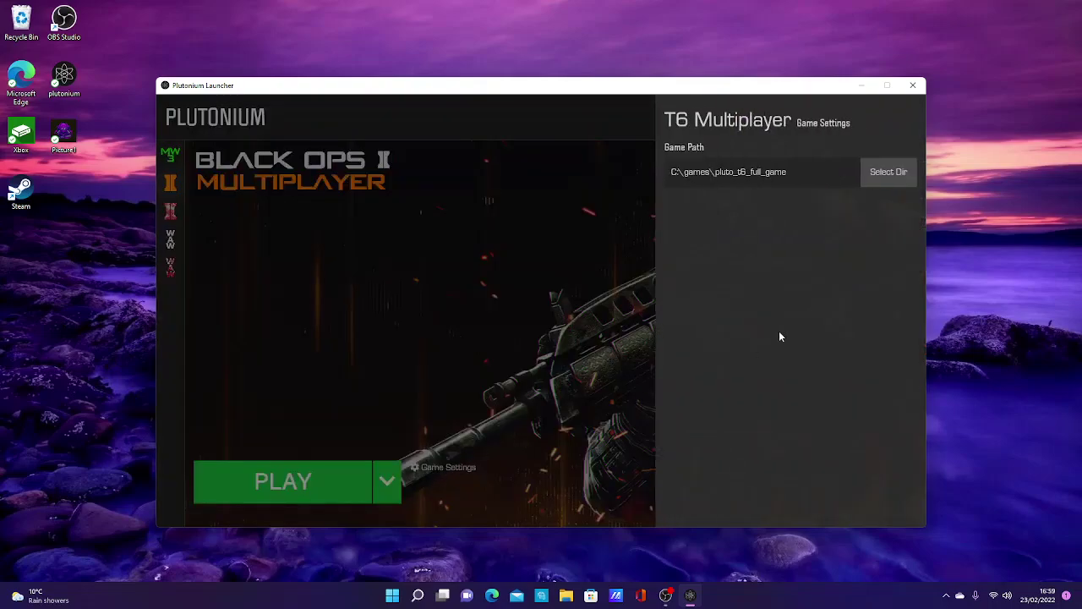
Choose the pluto_t6_full_game folder in C:\games as the T6 Multiplayer game path and close the game settings.
left_click(885, 170)
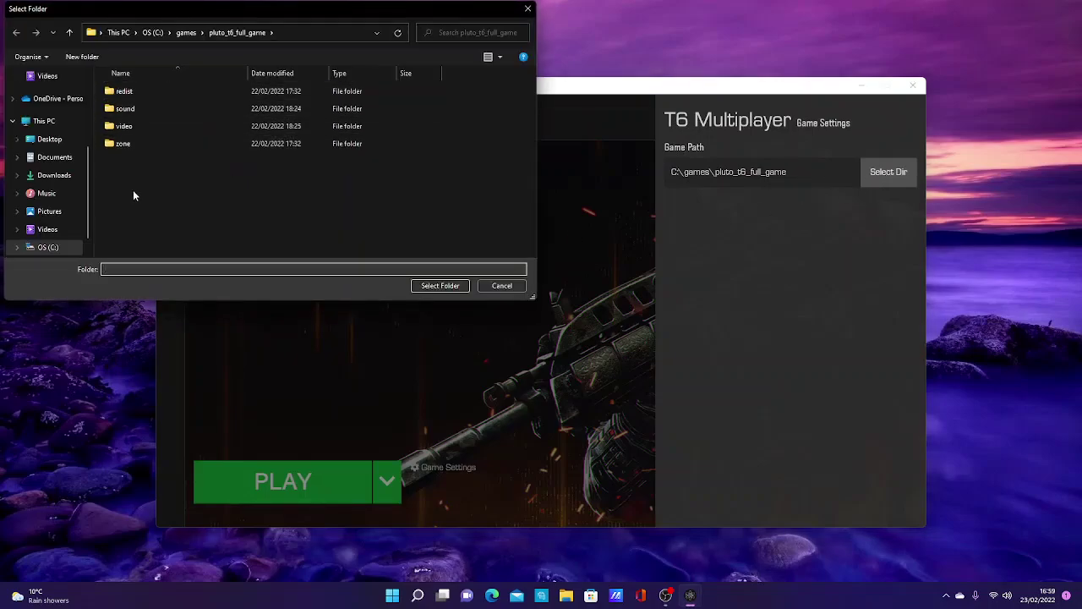
left_click(70, 38)
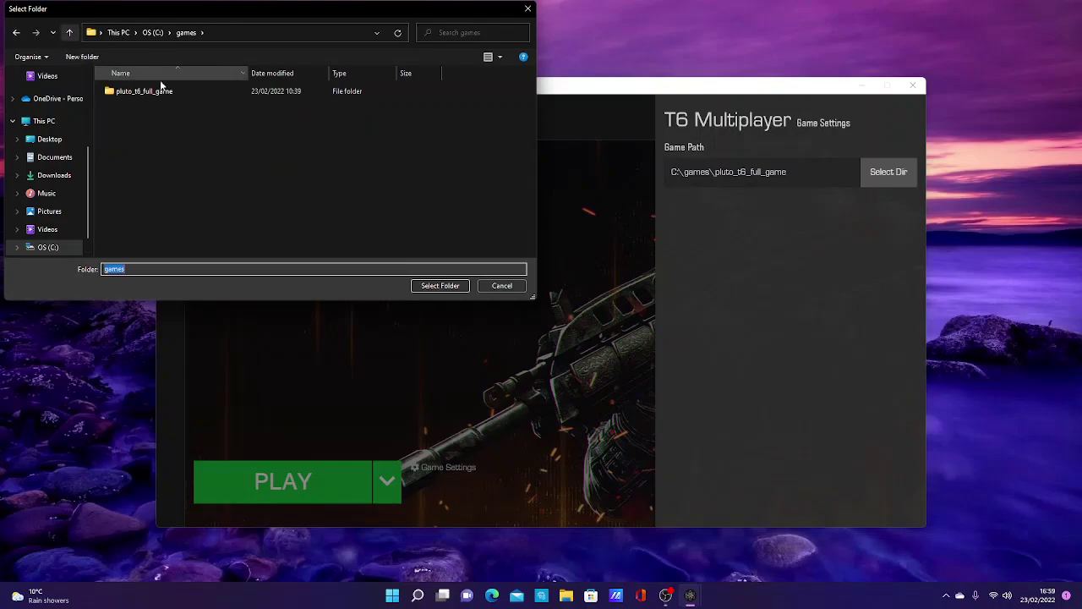
left_click(182, 91)
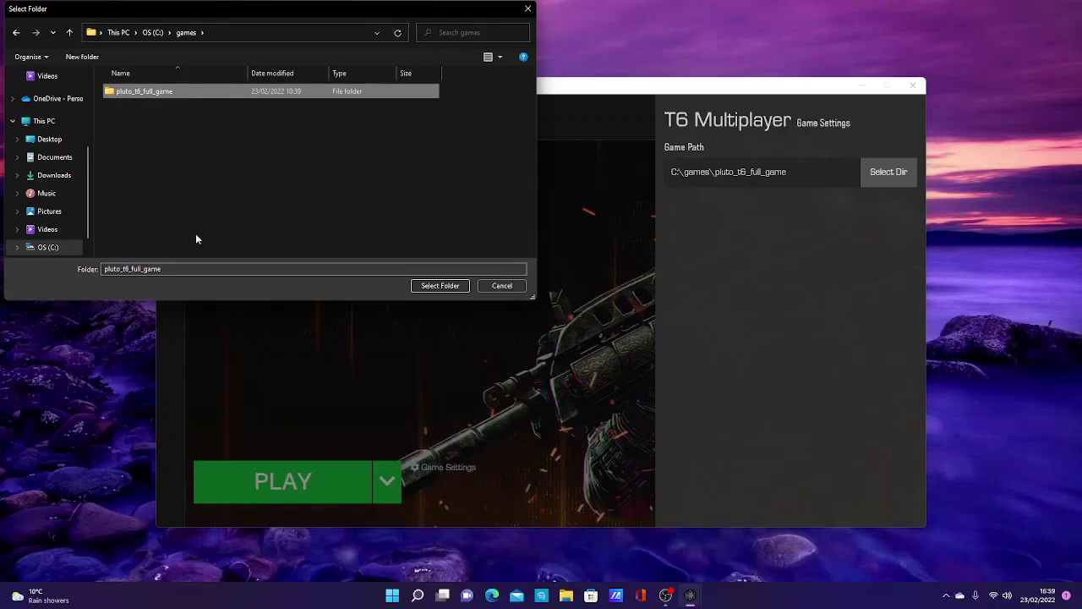
left_click(48, 247)
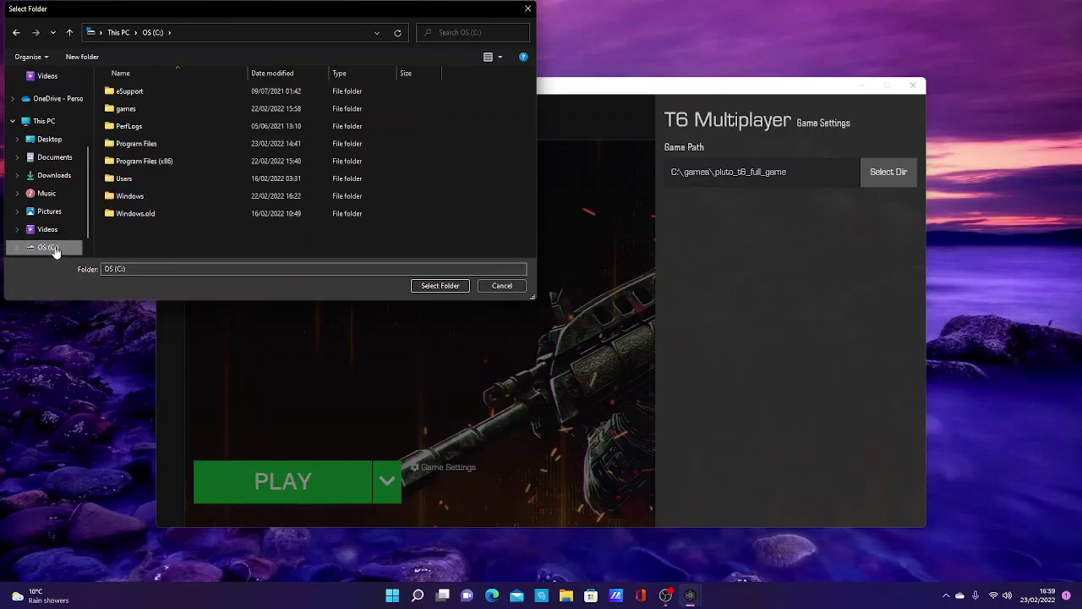
double_click(165, 108)
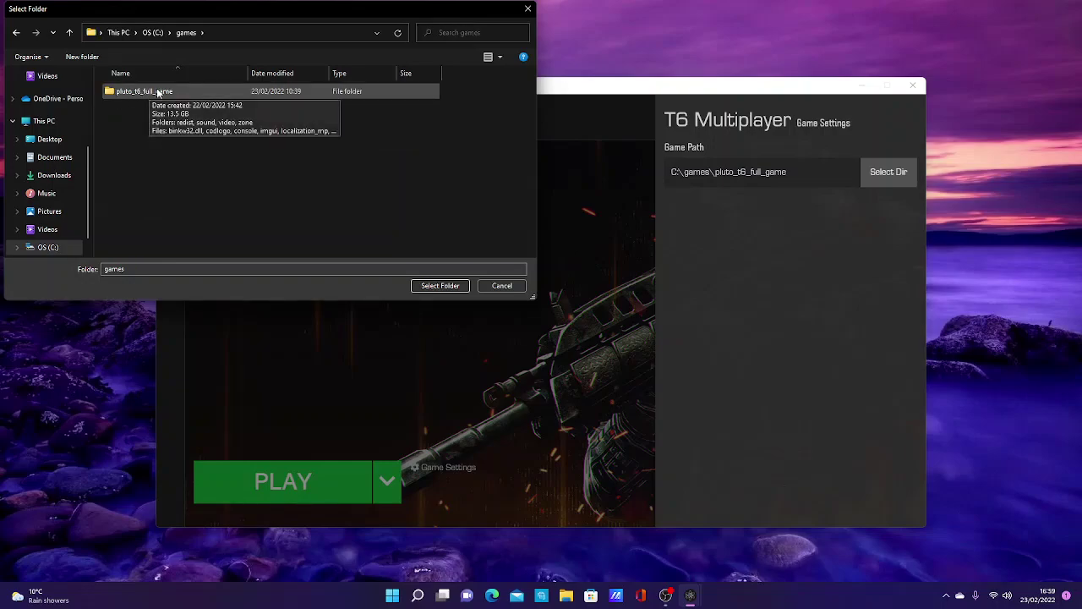
left_click(157, 93)
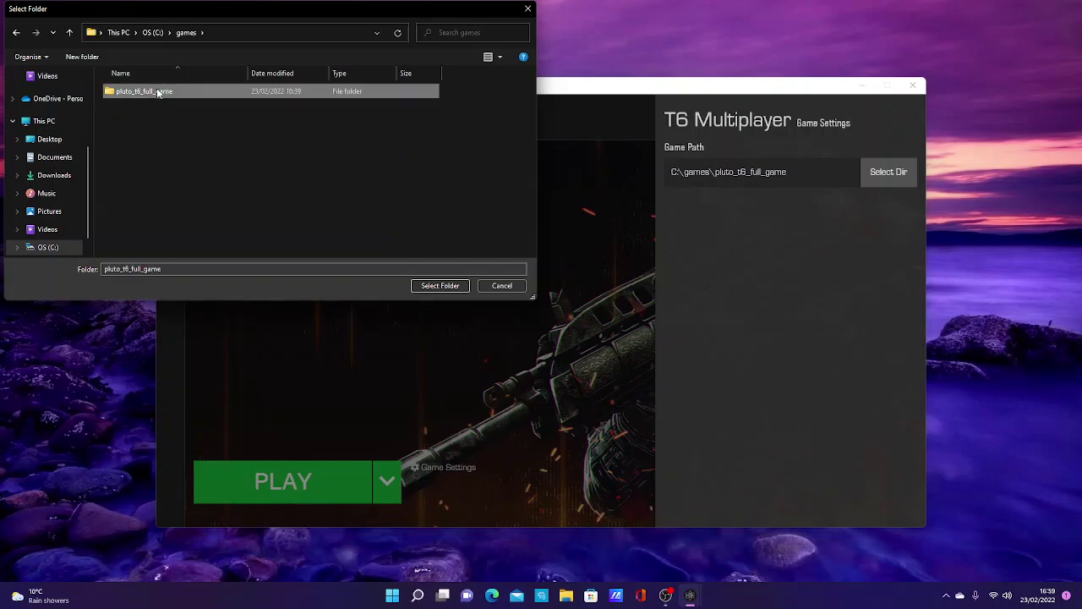
left_click(446, 284)
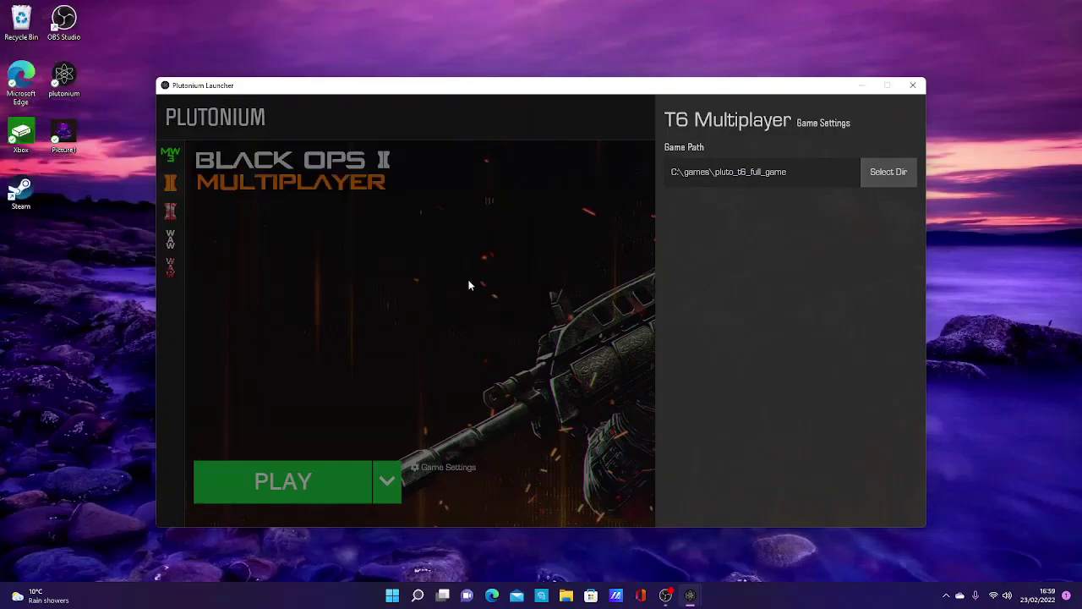
left_click(577, 246)
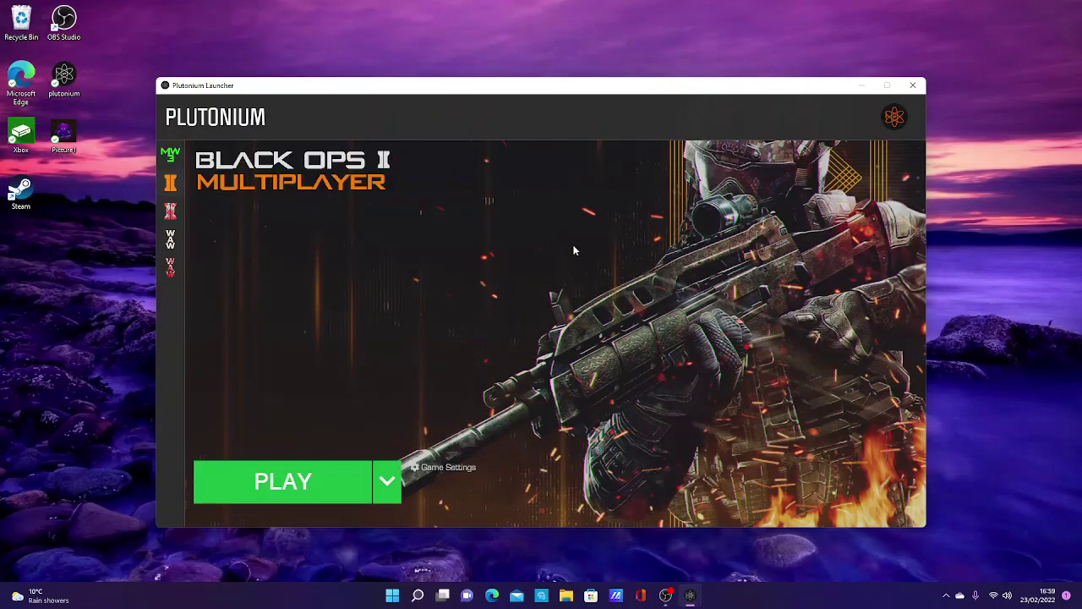
Start Black Ops II Multiplayer from the Plutonium launcher.
left_click(312, 480)
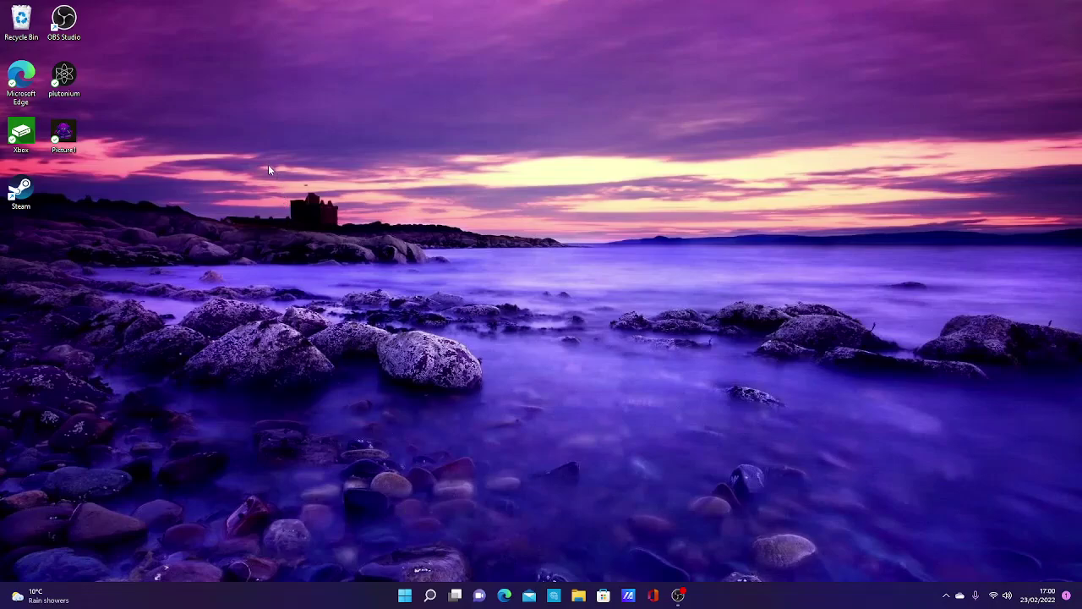
left_click_drag(268, 164, 388, 250)
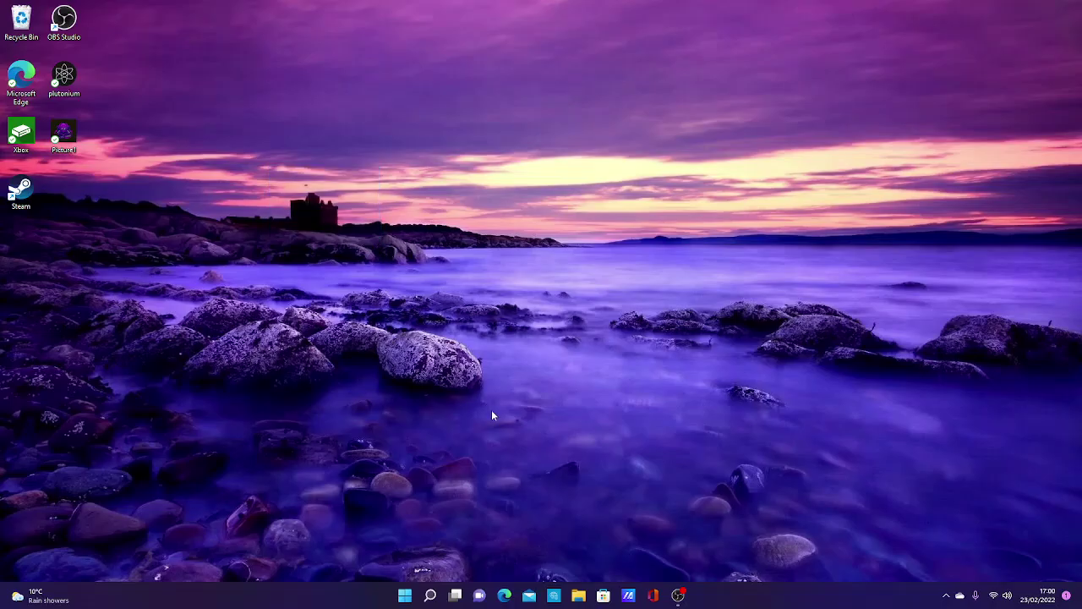